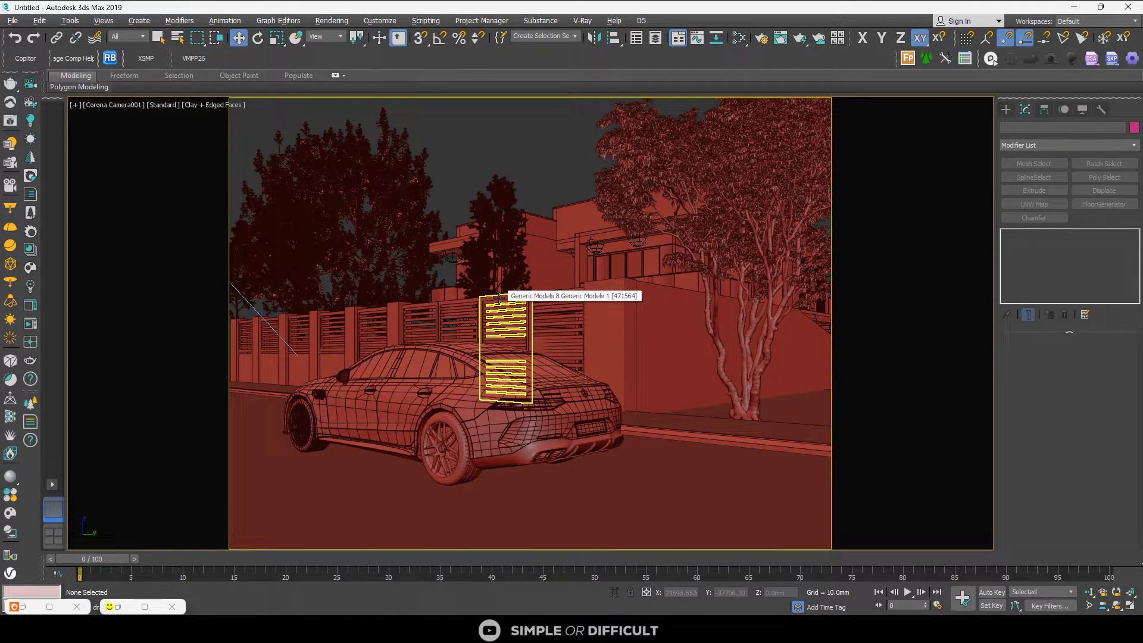
Step: Select the point-cloud car group and the right-hand tree in the viewport
click(465, 417)
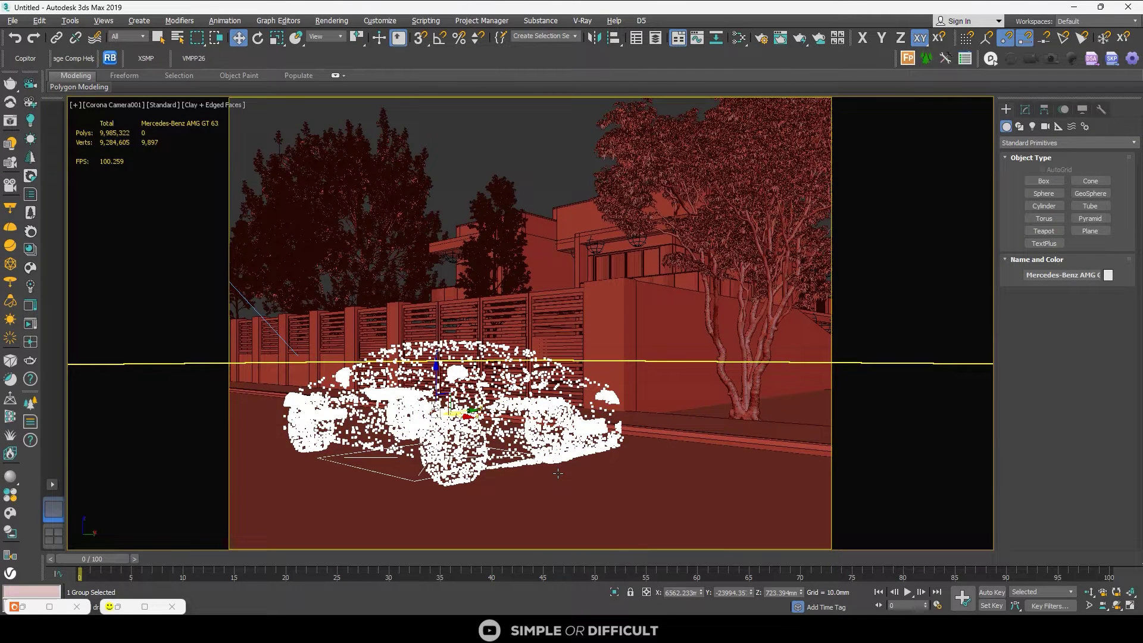
click(744, 381)
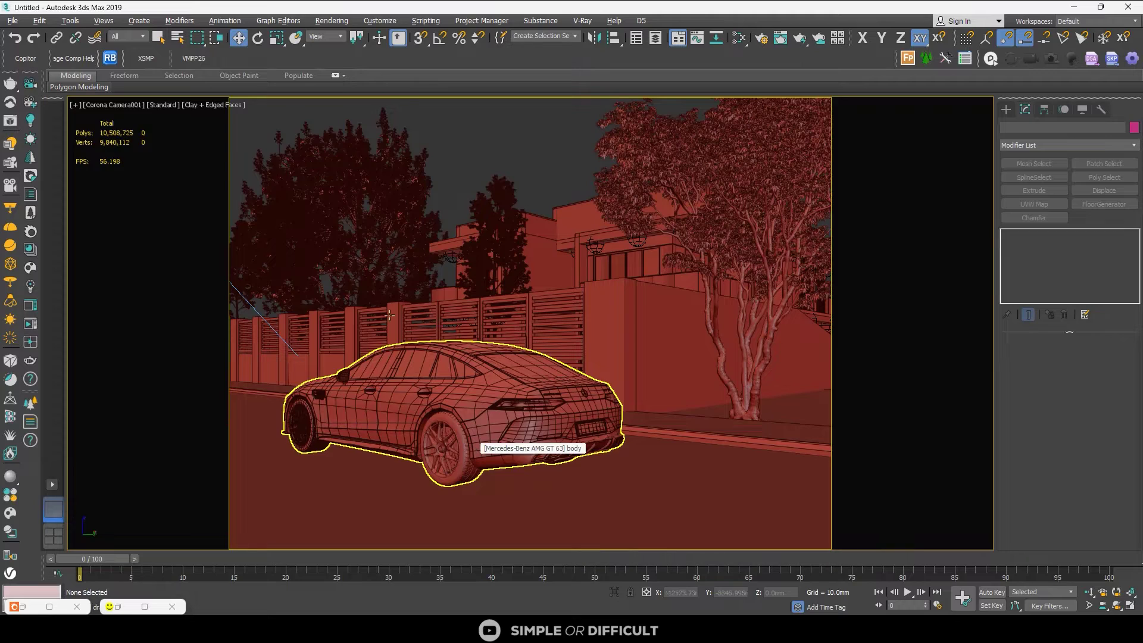
click(382, 247)
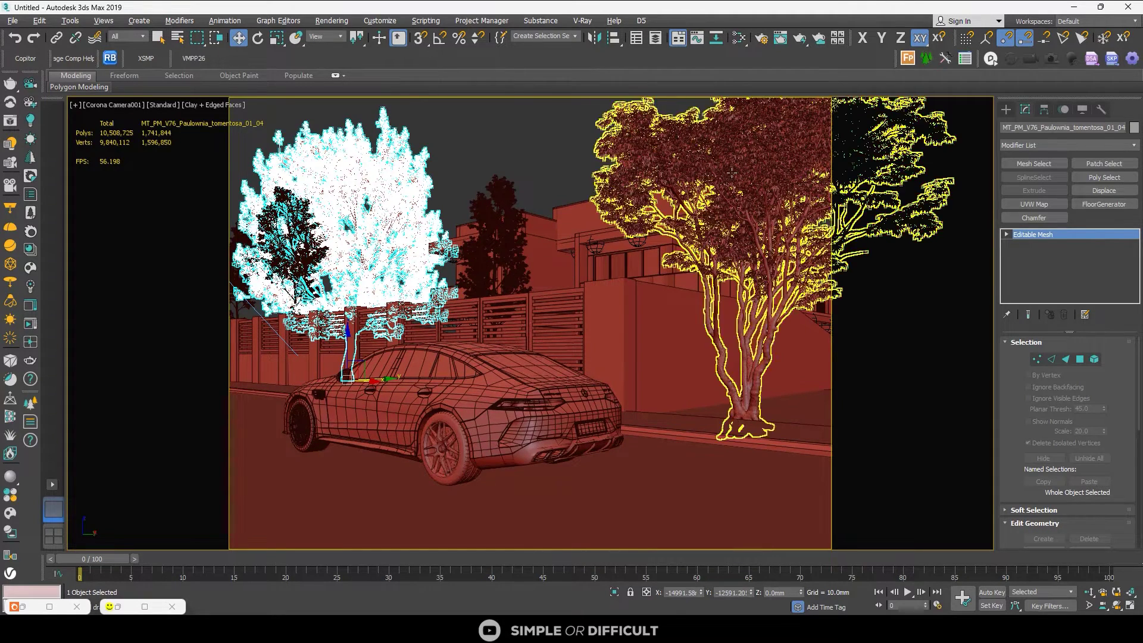
click(723, 173)
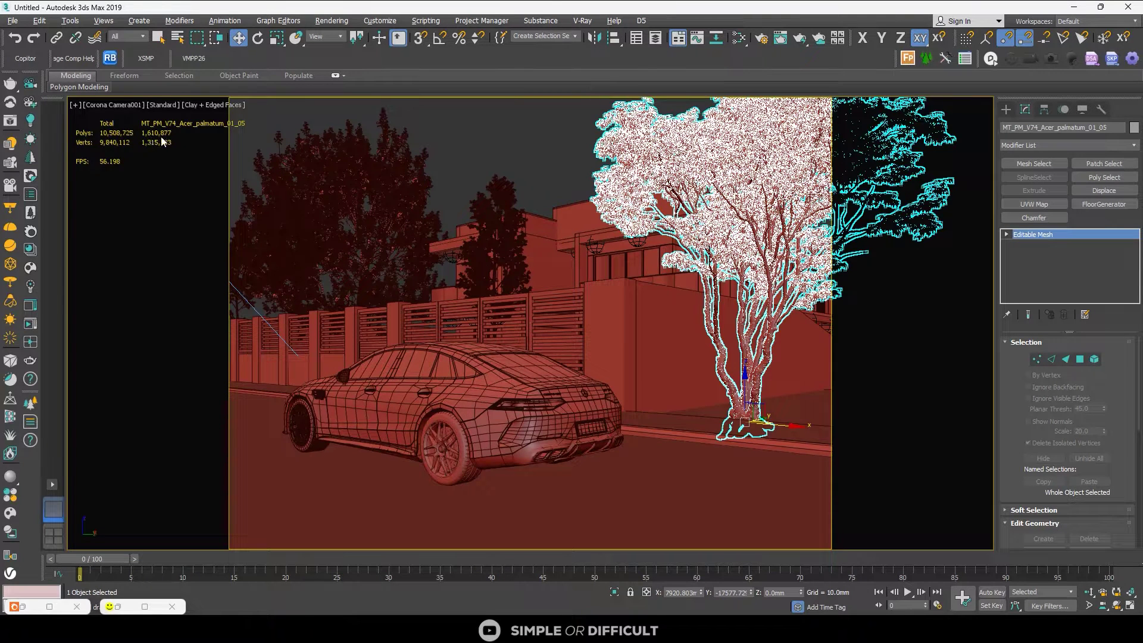
click(514, 370)
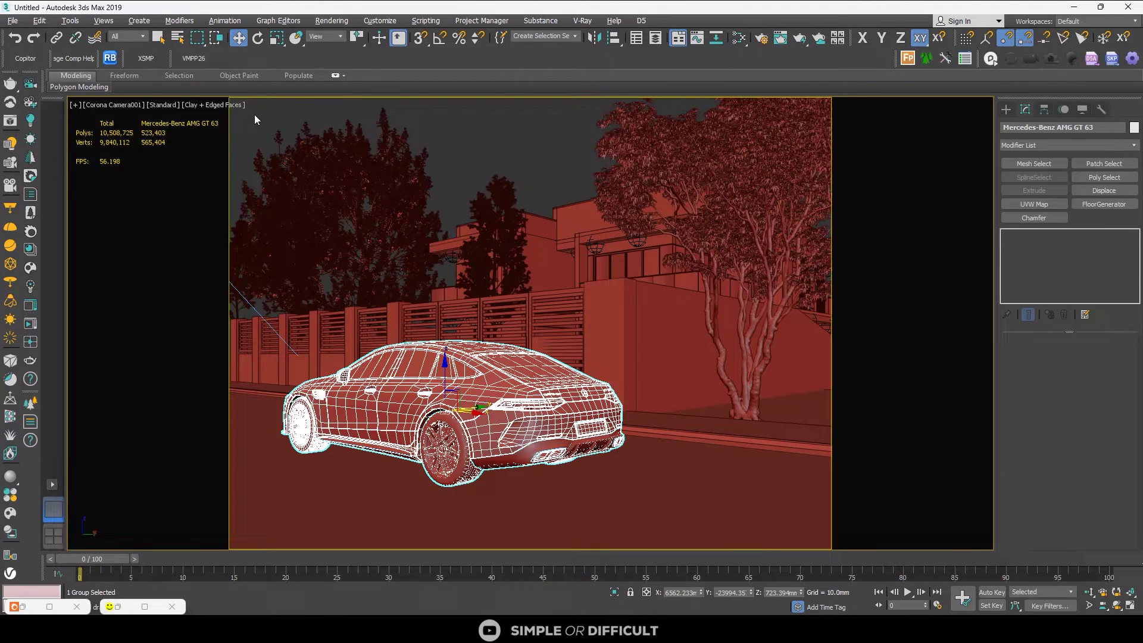
Step: Export the Mercedes car group as a Corona proxy with Point cloud viewport display
click(492, 145)
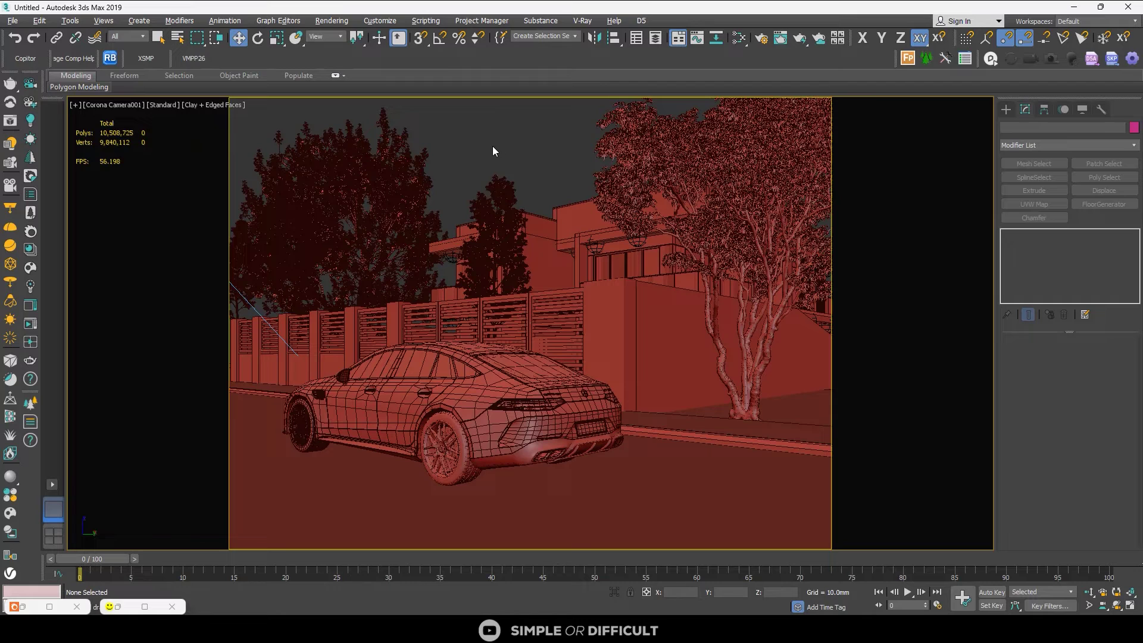
click(455, 409)
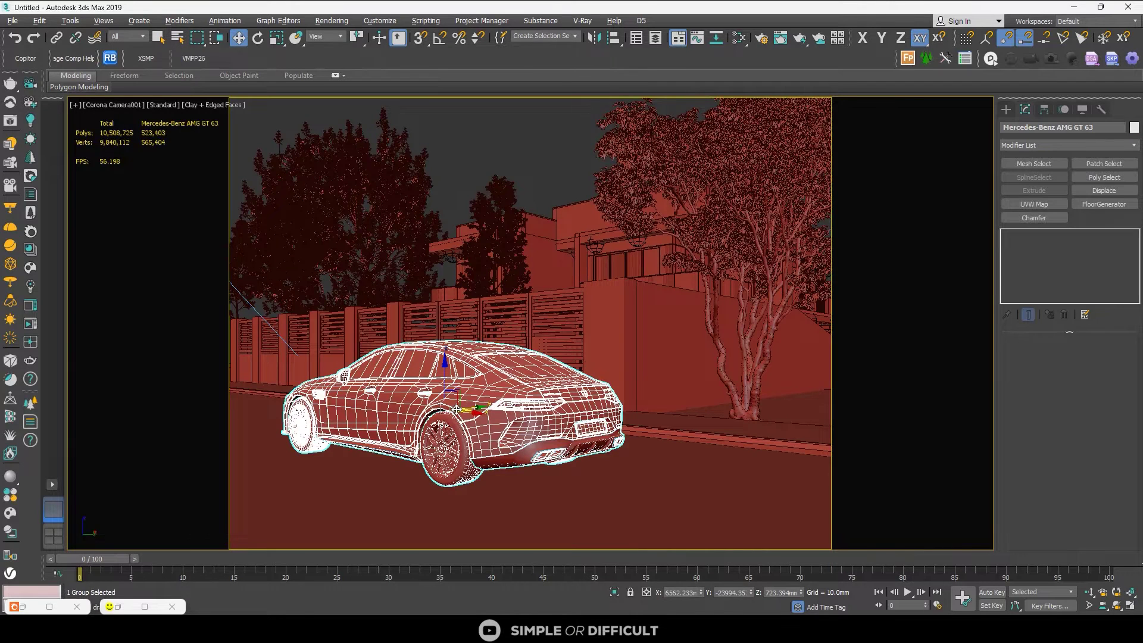
click(30, 213)
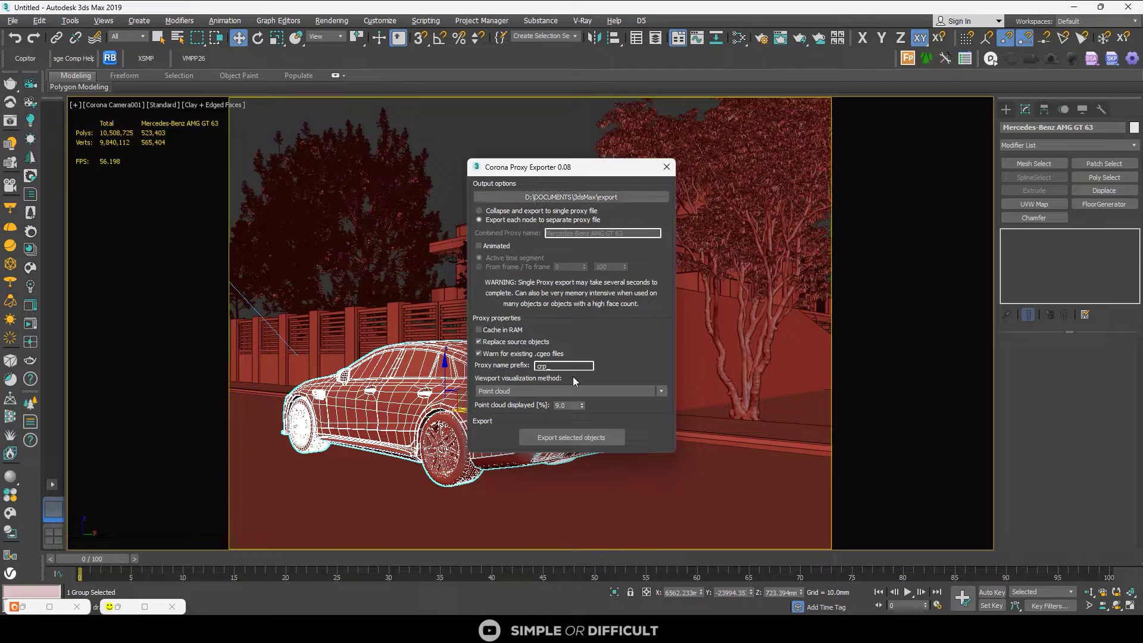
click(536, 391)
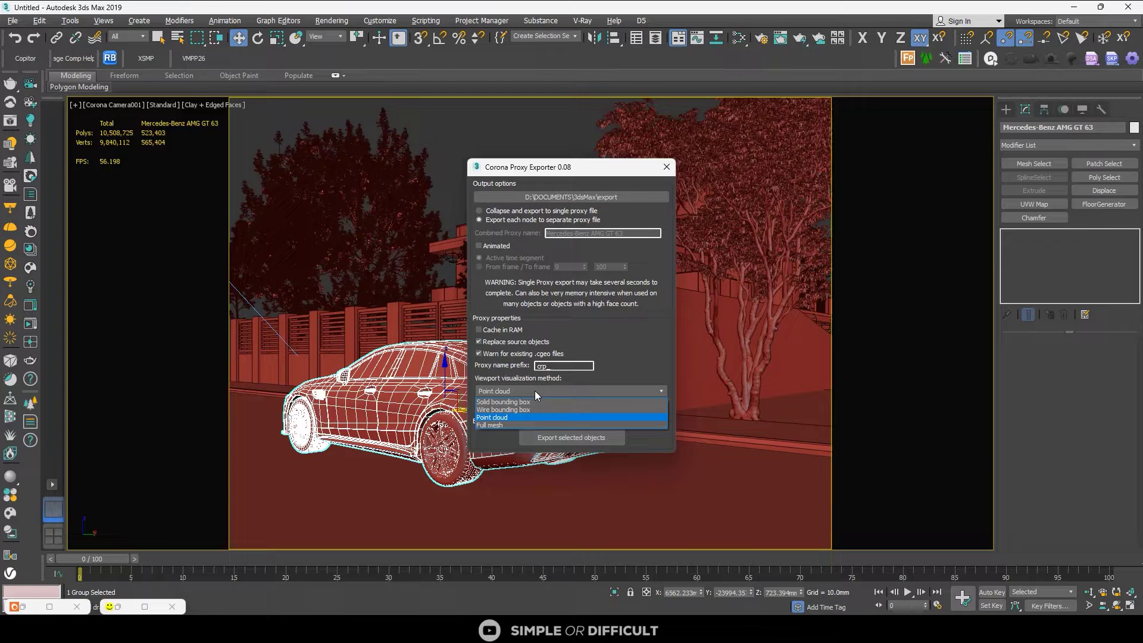
click(535, 391)
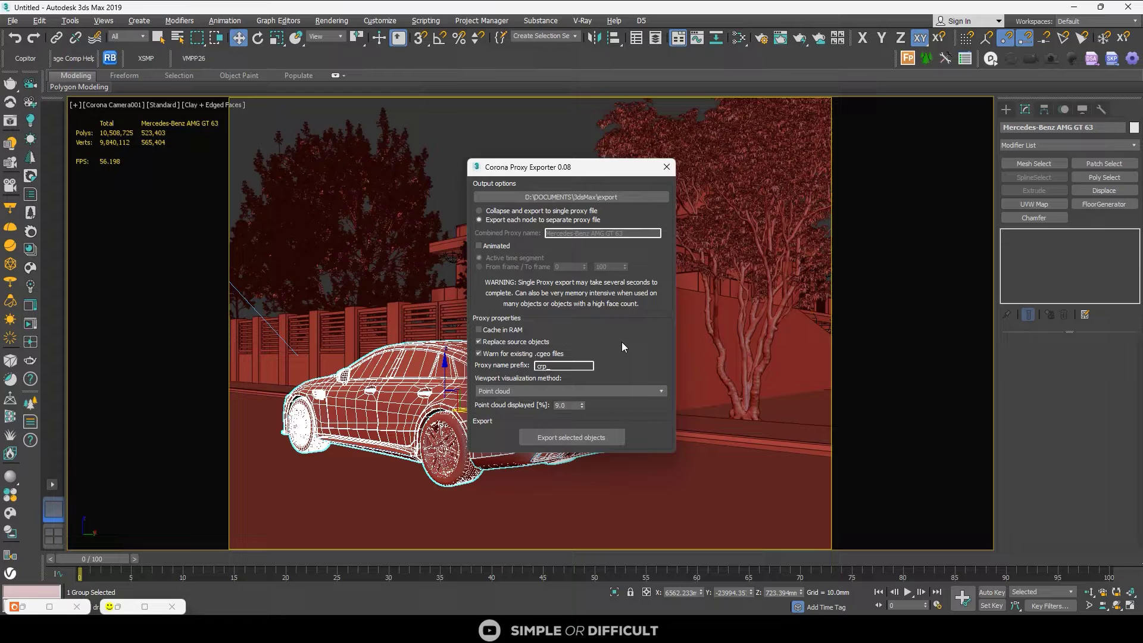
click(568, 438)
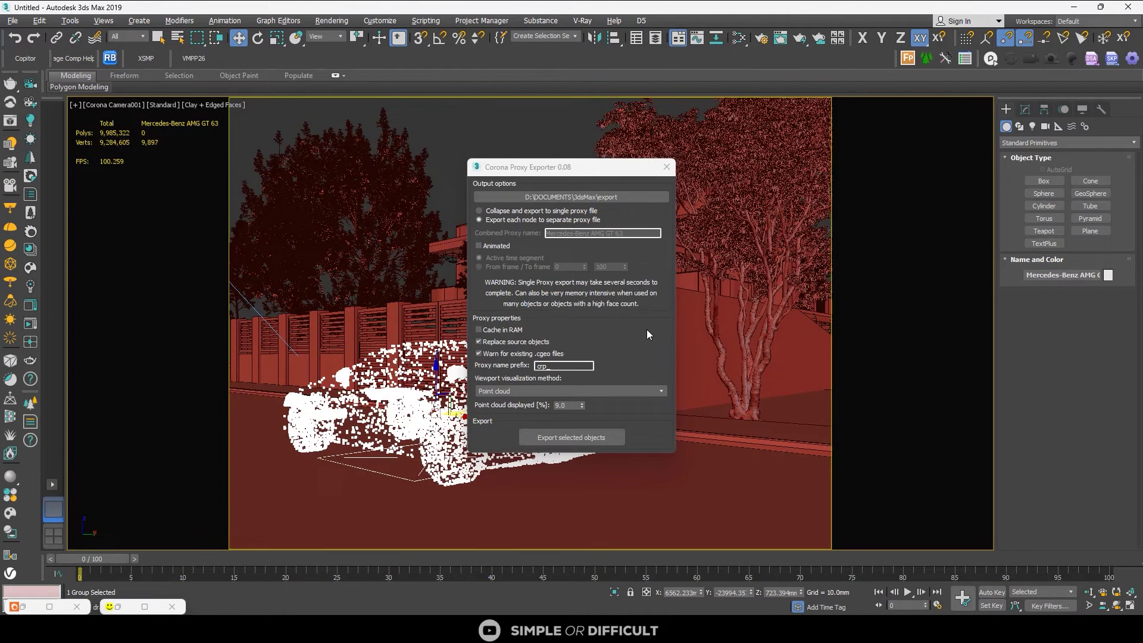
Step: Close the proxy exporter and restore the selection to the car group
click(667, 167)
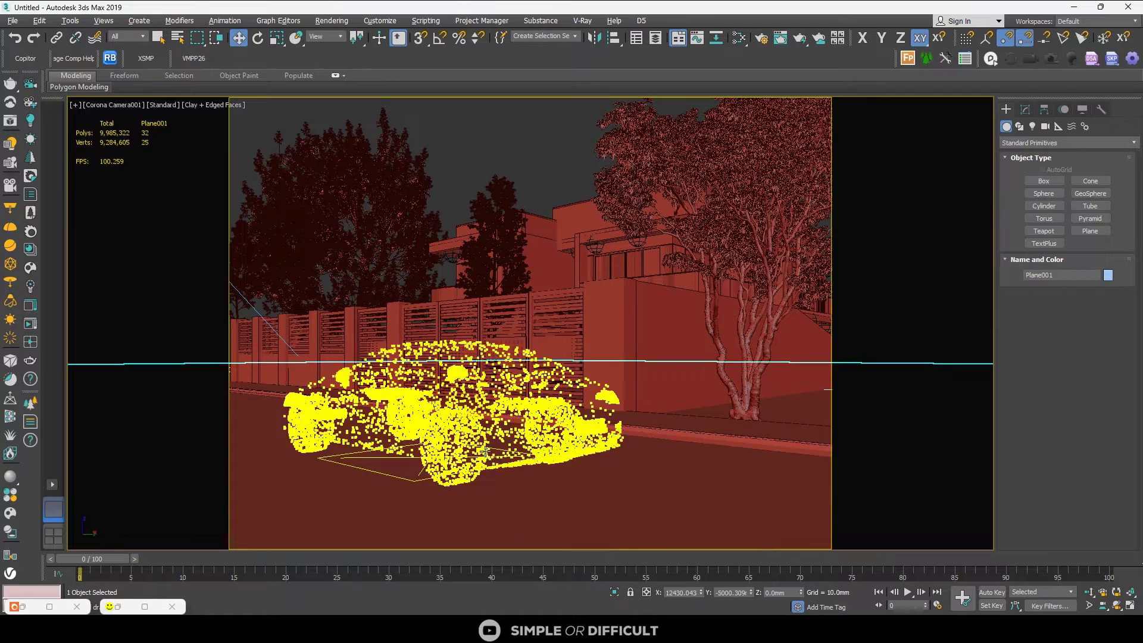
key(ctrl+z)
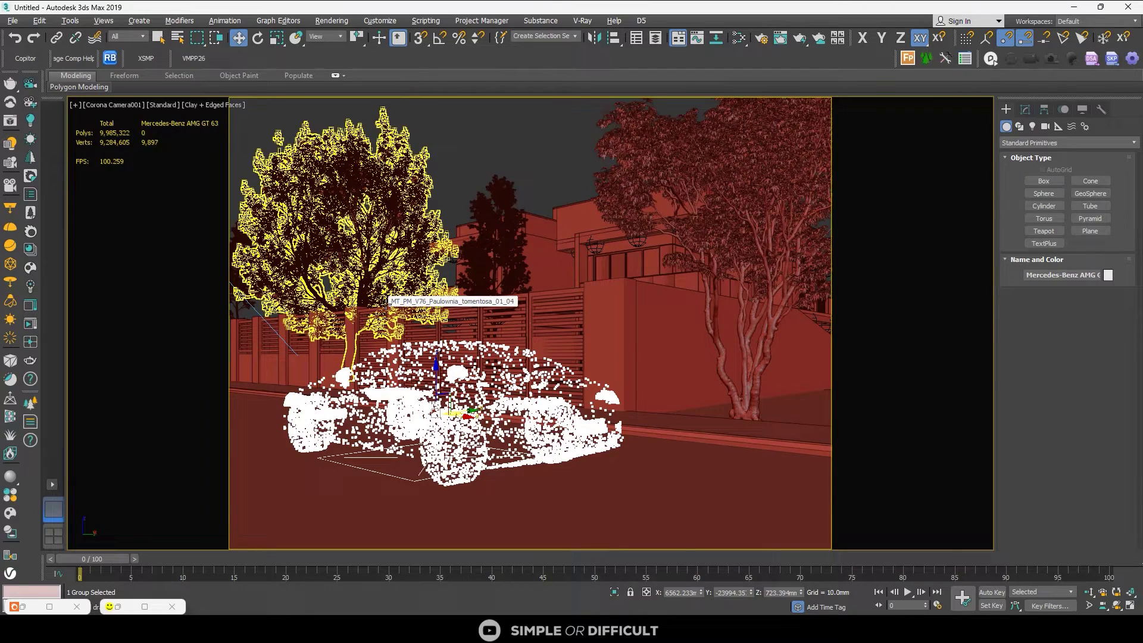
Step: Restore the Corona frame buffer and zoom around the previous render
click(145, 606)
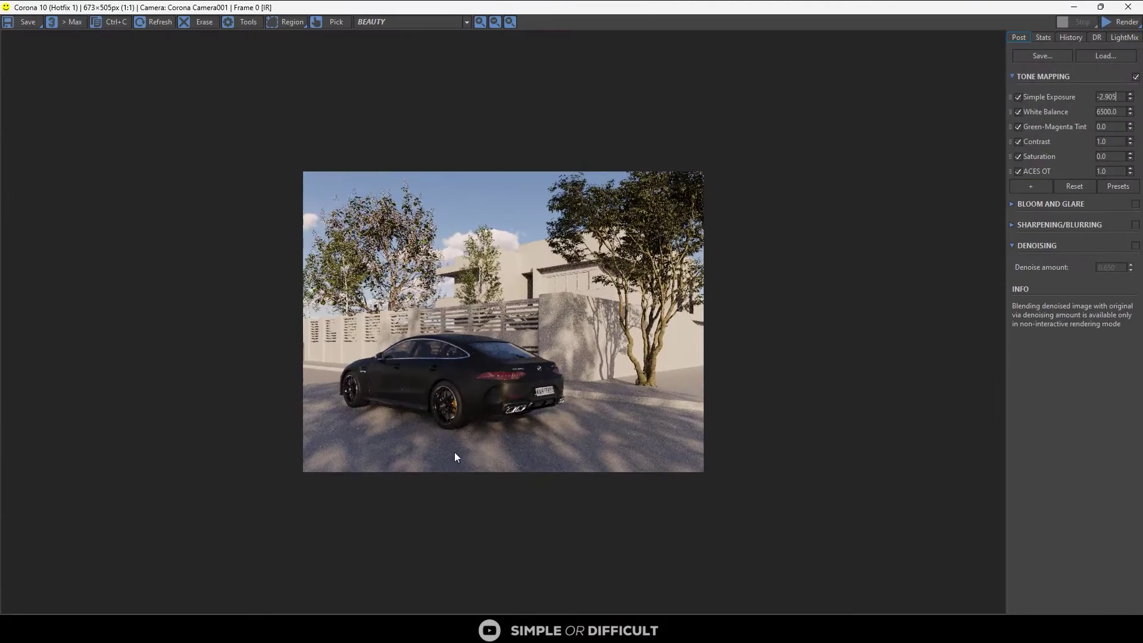
scroll(491, 382, up, 2)
scroll(491, 383, down, 2)
scroll(509, 403, up, 1)
scroll(363, 456, up, 1)
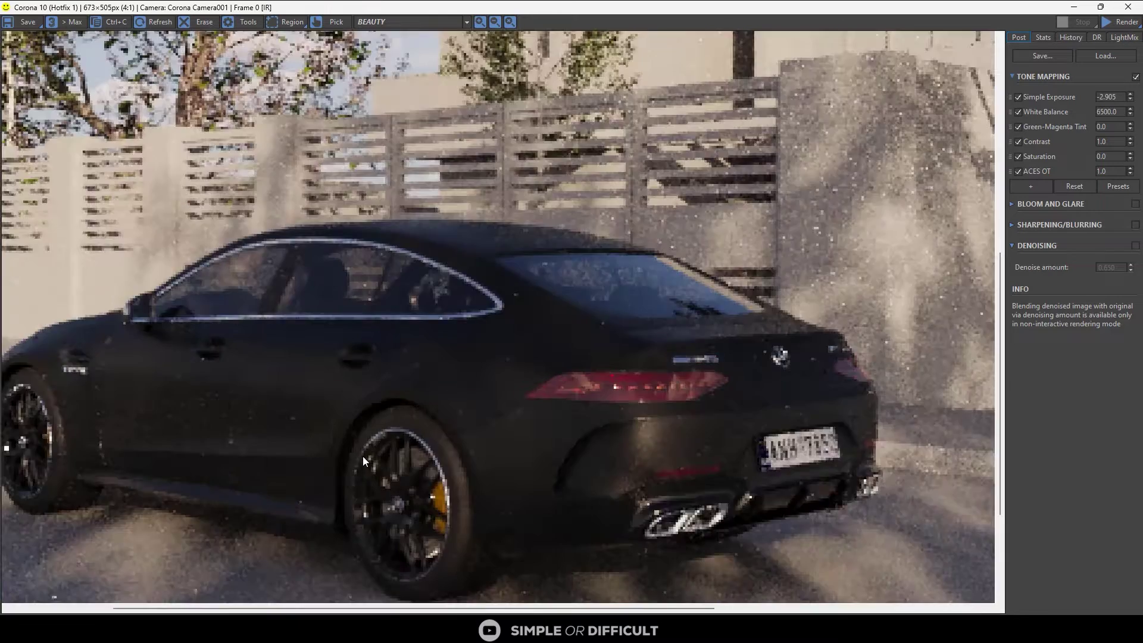
scroll(363, 456, down, 1)
Step: Re-render the street scene at full resolution, inspect the proxied car, then stop
click(1110, 24)
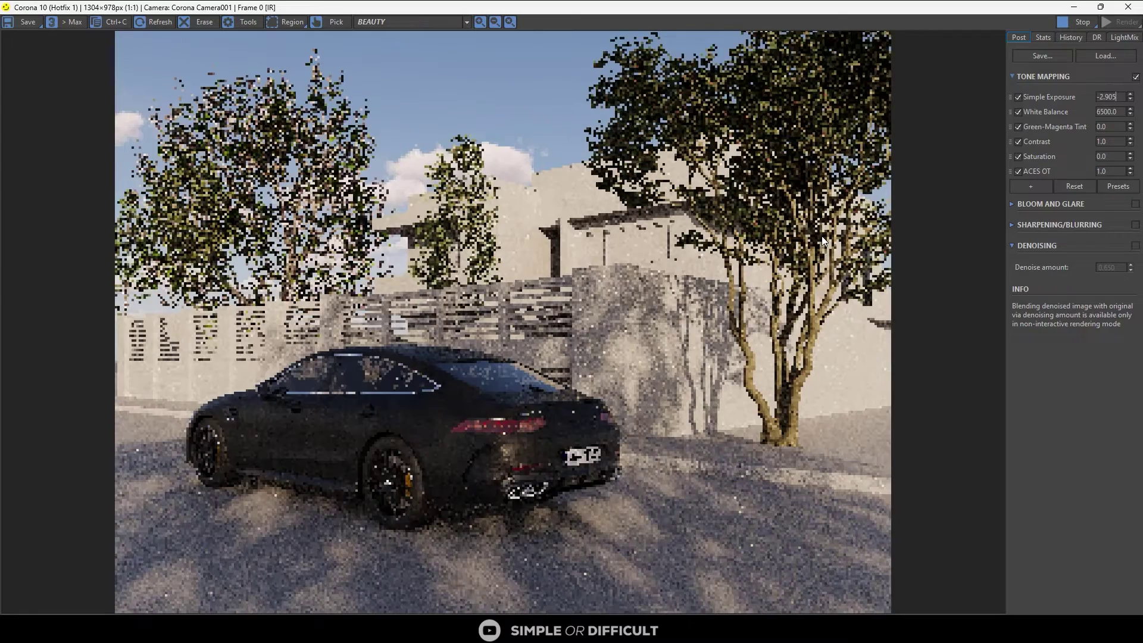
scroll(398, 452, up, 2)
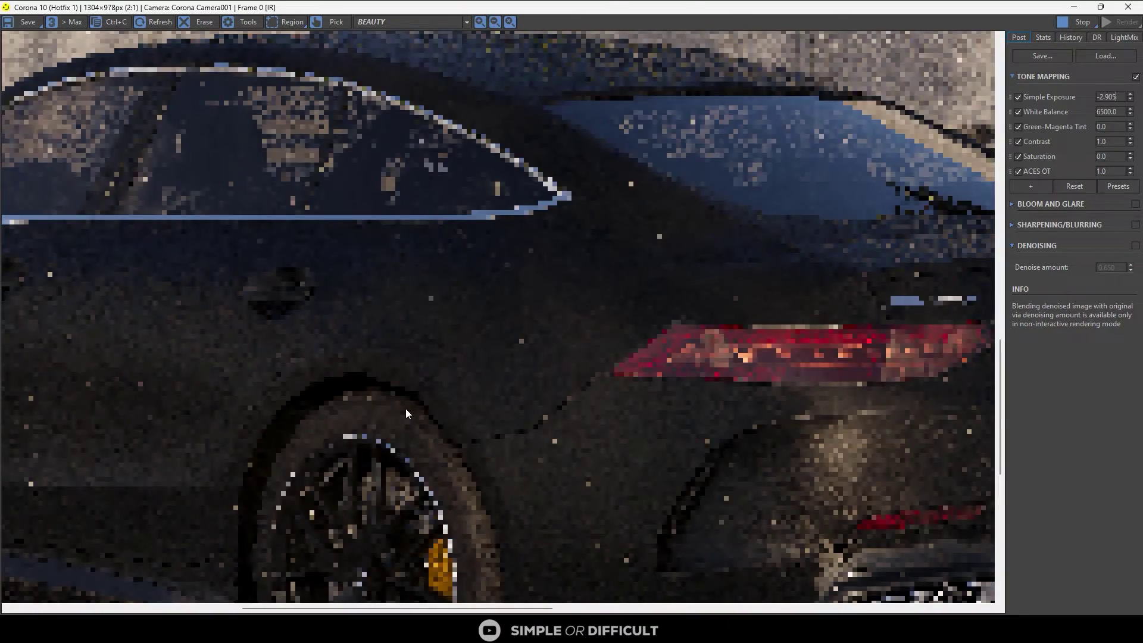
scroll(406, 408, down, 1)
scroll(406, 408, down, 1)
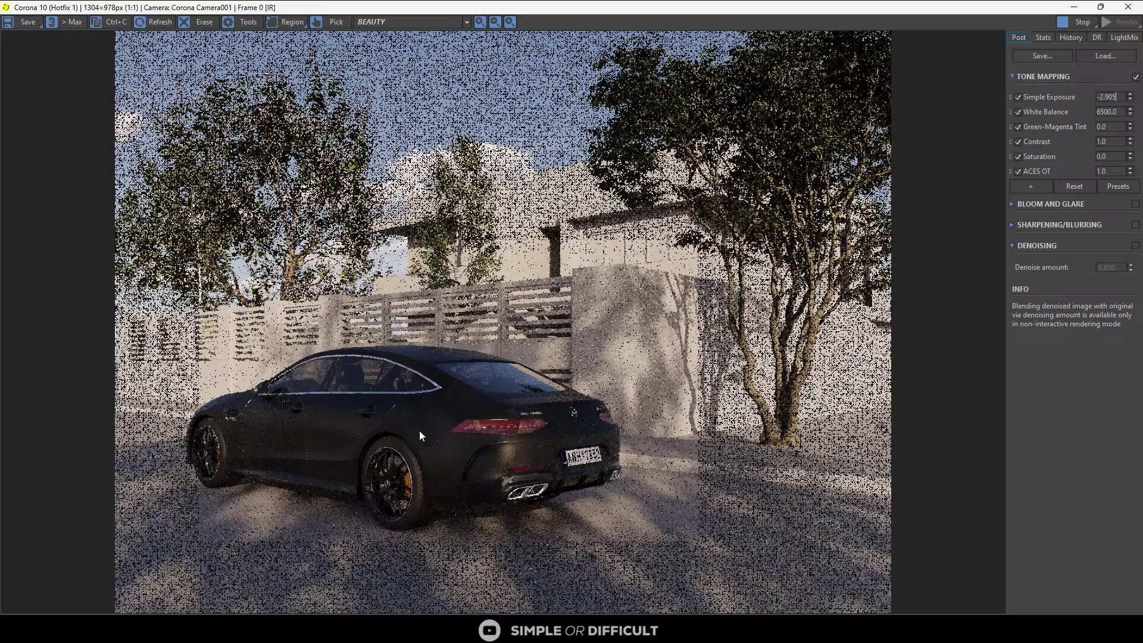
scroll(441, 456, up, 1)
scroll(298, 436, up, 1)
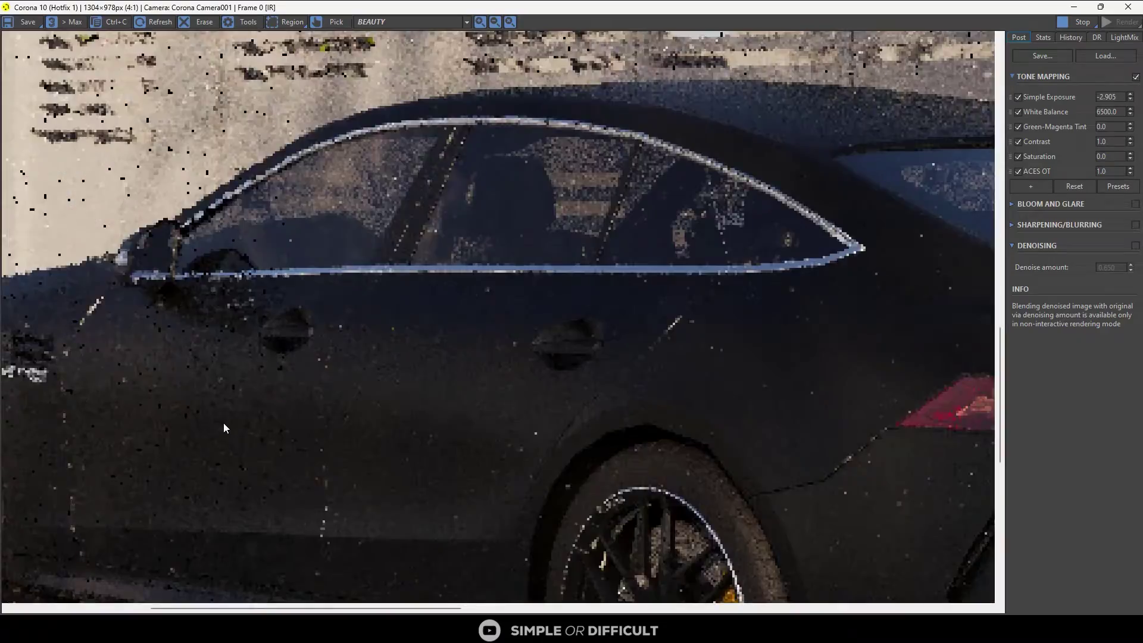
scroll(224, 428, down, 2)
scroll(502, 434, up, 1)
scroll(502, 437, down, 1)
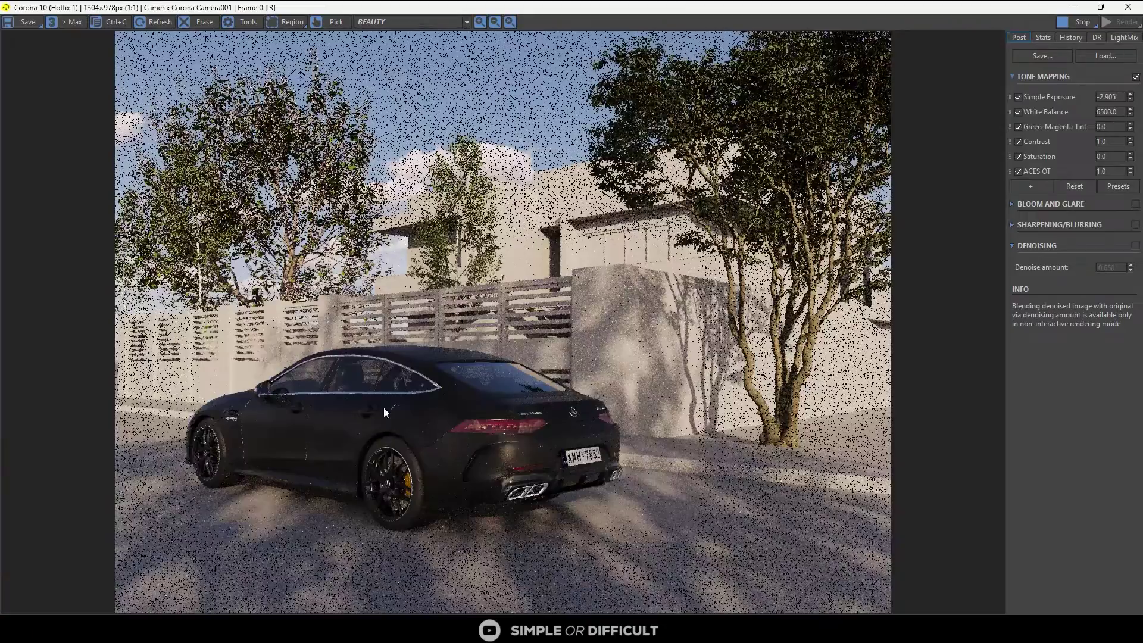
click(1078, 22)
Step: Shrink and minimize the frame buffer, then select the right-hand tree
drag(933, 7, 768, 186)
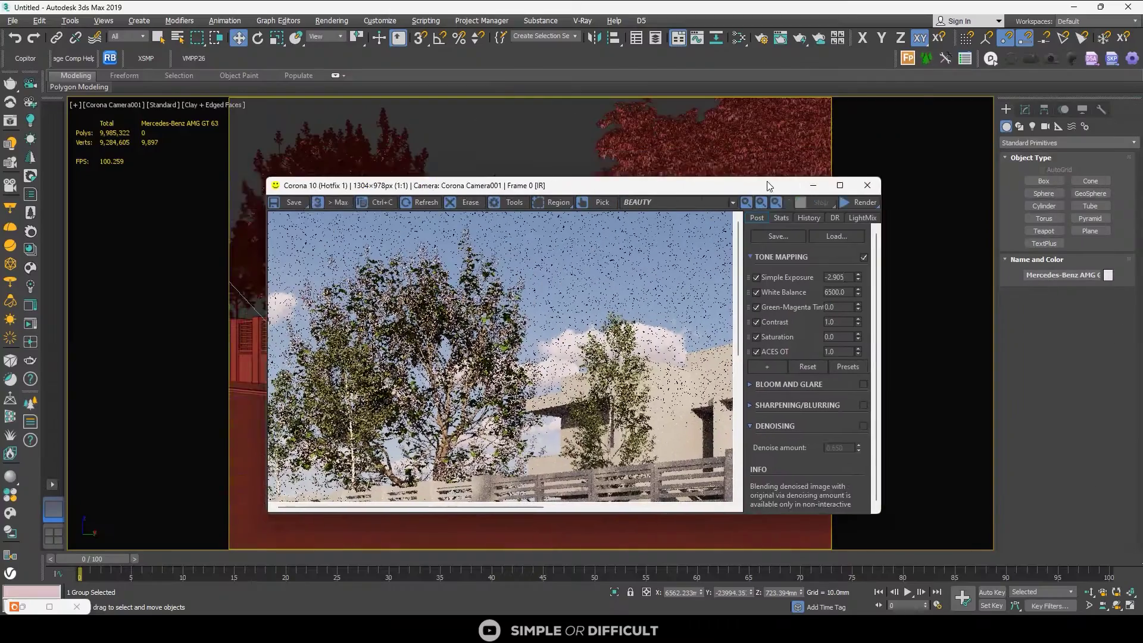
click(813, 185)
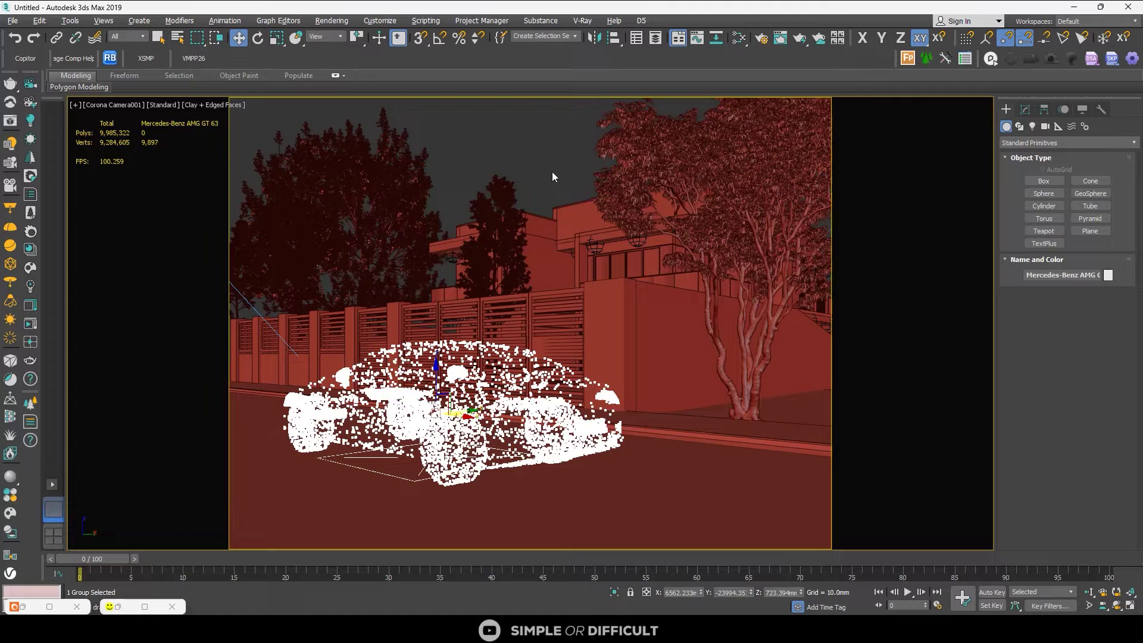
click(745, 148)
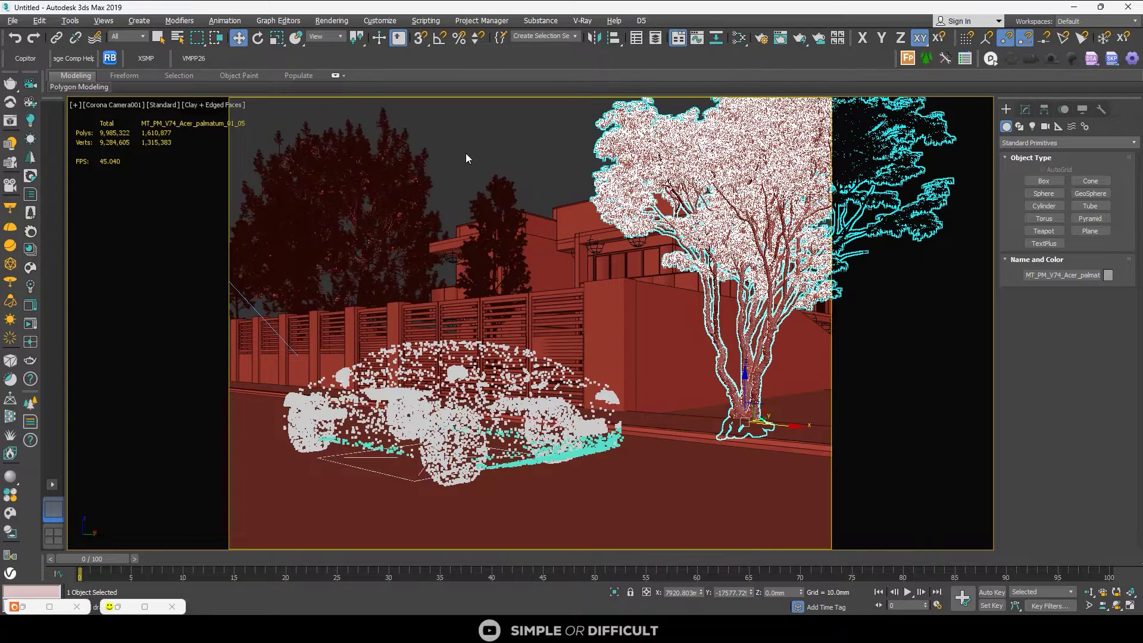
Step: Export the tree as a point-cloud Corona proxy and close the exporter
click(30, 214)
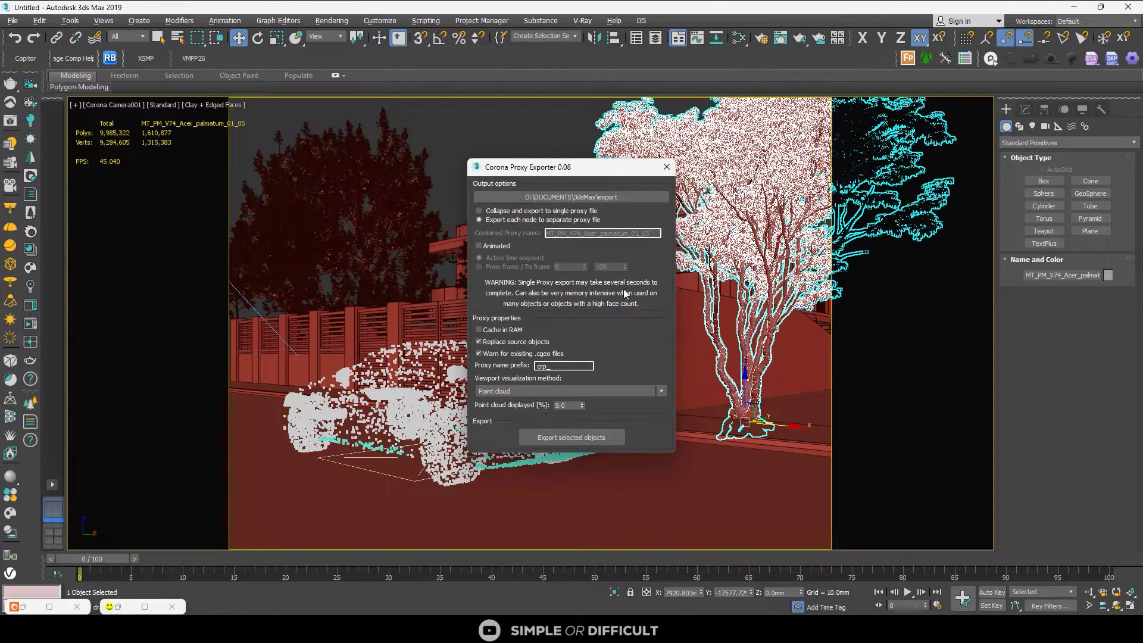
click(569, 437)
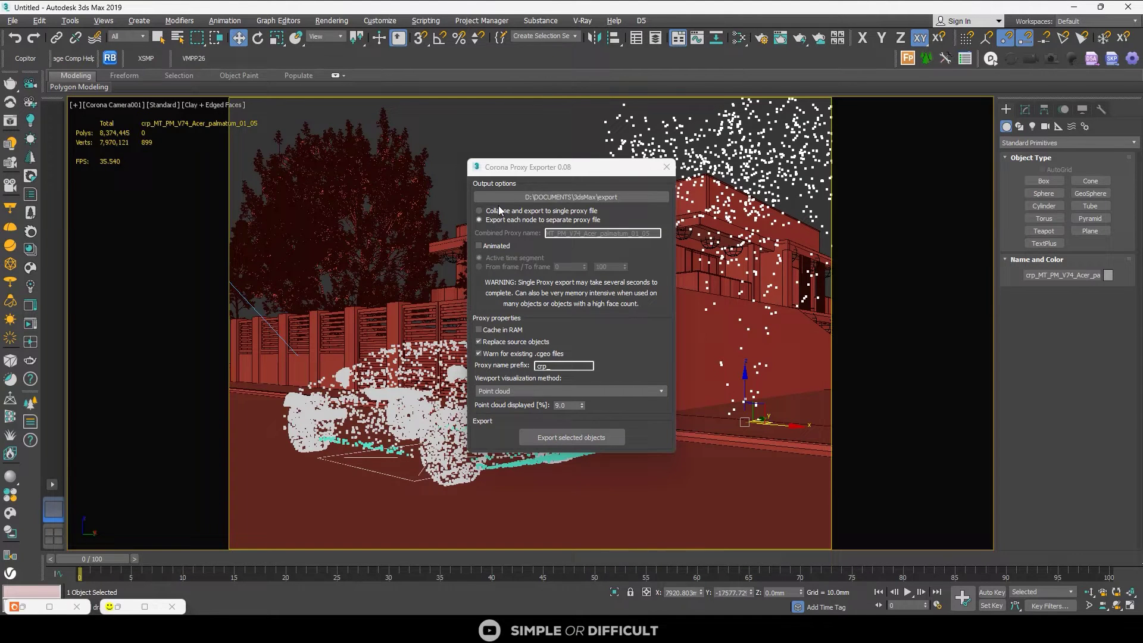
click(666, 168)
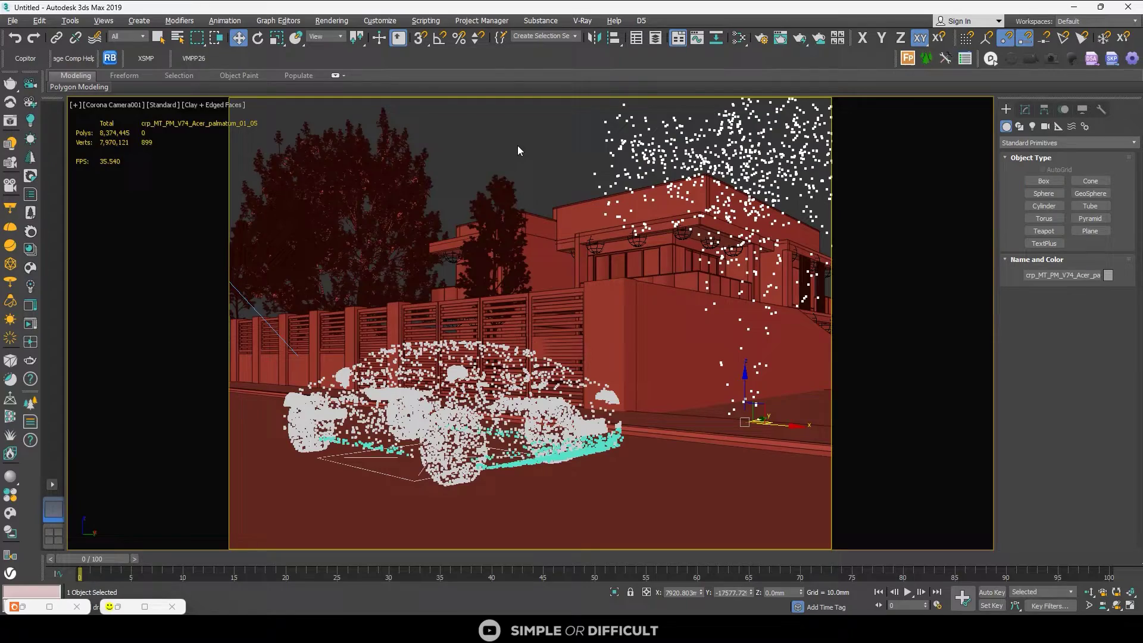
Step: Start the interactive render and restrict it to a region over the tree and house
click(145, 606)
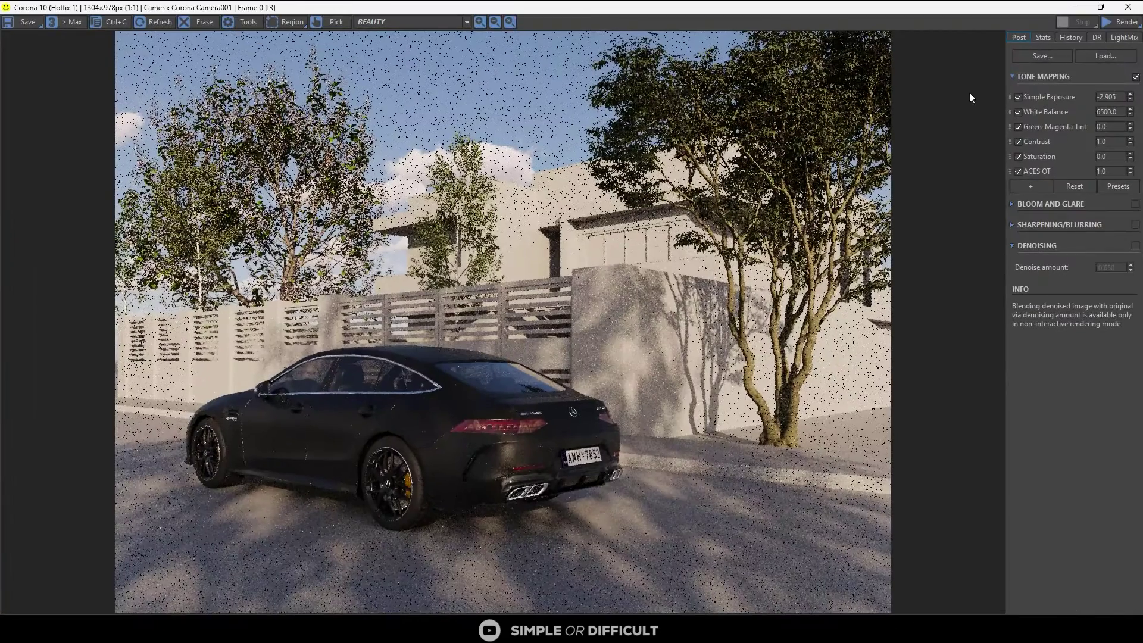
click(1120, 25)
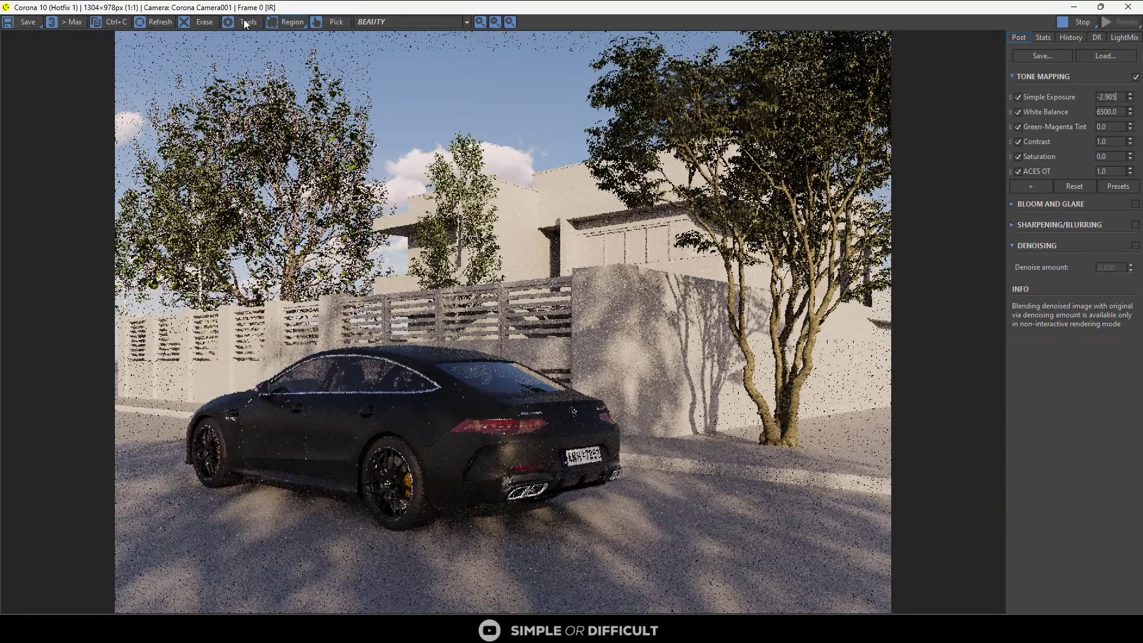
click(288, 22)
drag(576, 48, 836, 316)
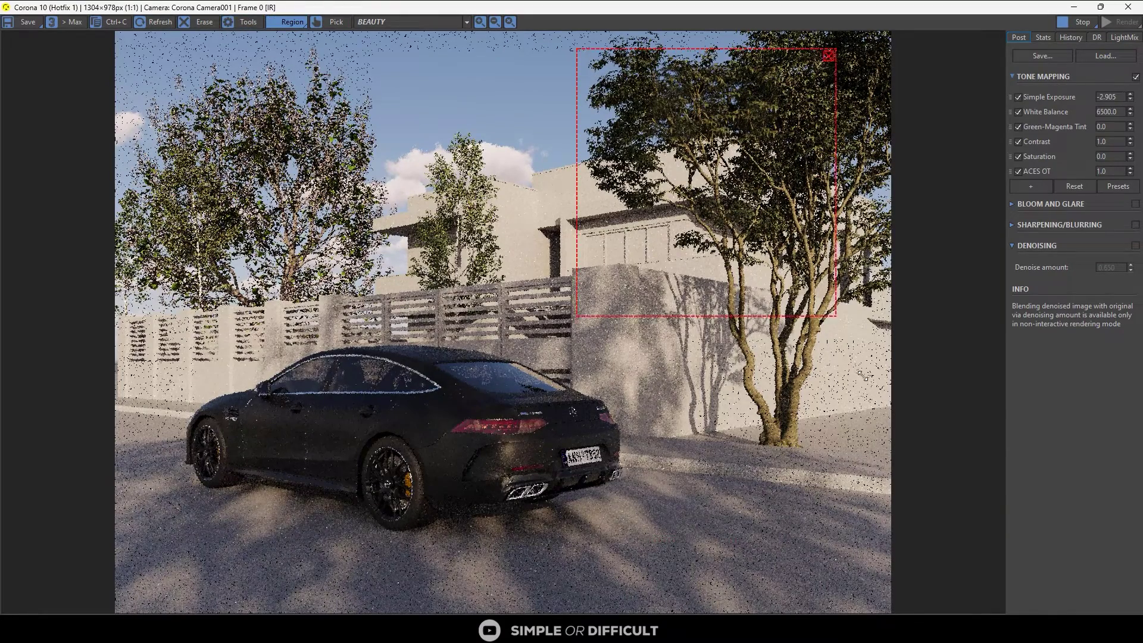
drag(863, 375, 893, 503)
scroll(843, 362, up, 3)
scroll(843, 361, down, 3)
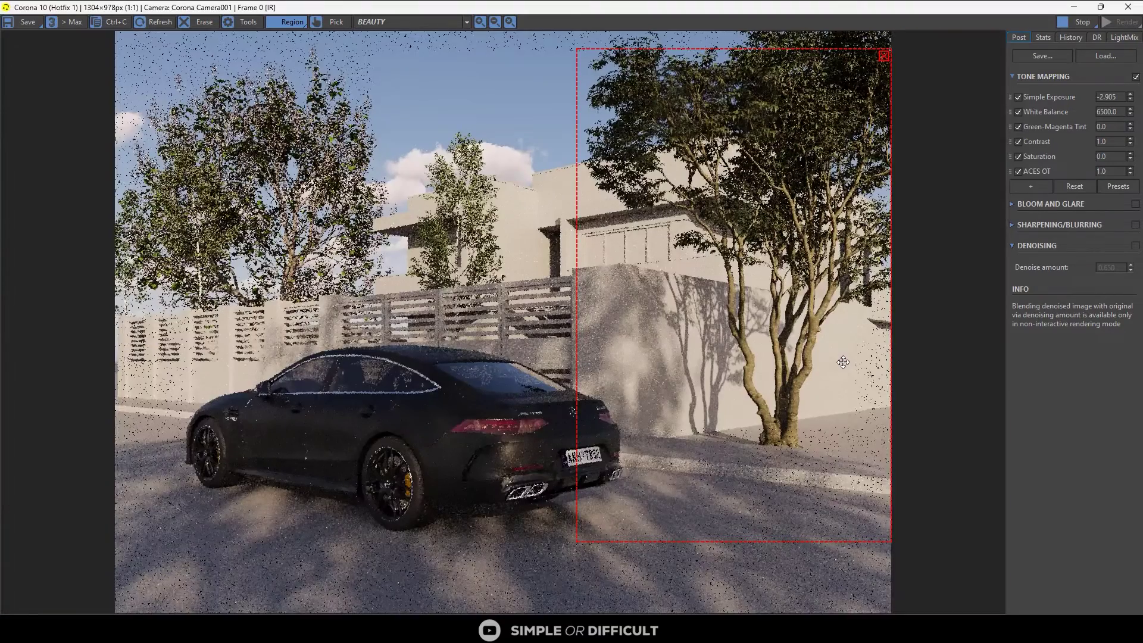
Step: Clear the render region, shrink and move the window, and stop rendering
click(884, 56)
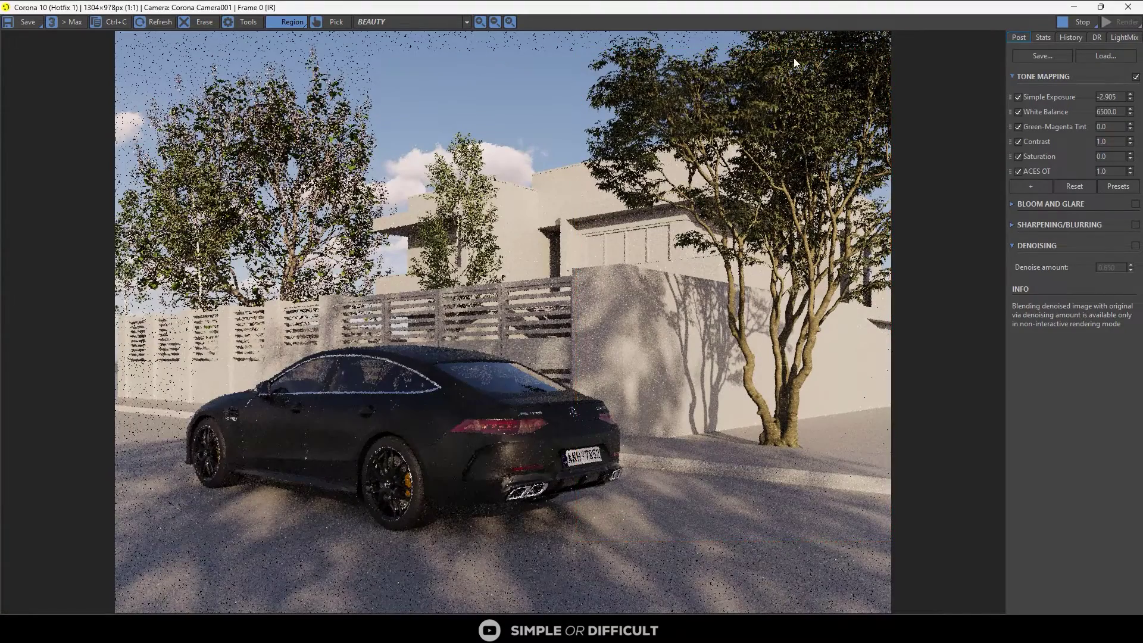
drag(807, 8, 517, 304)
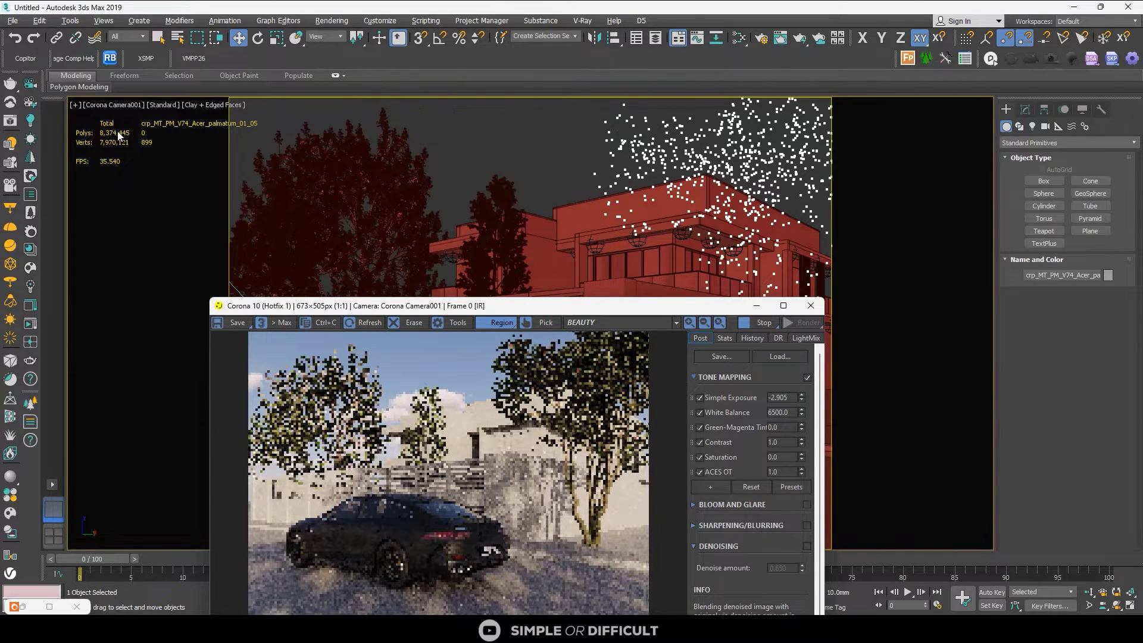
drag(740, 310, 592, 176)
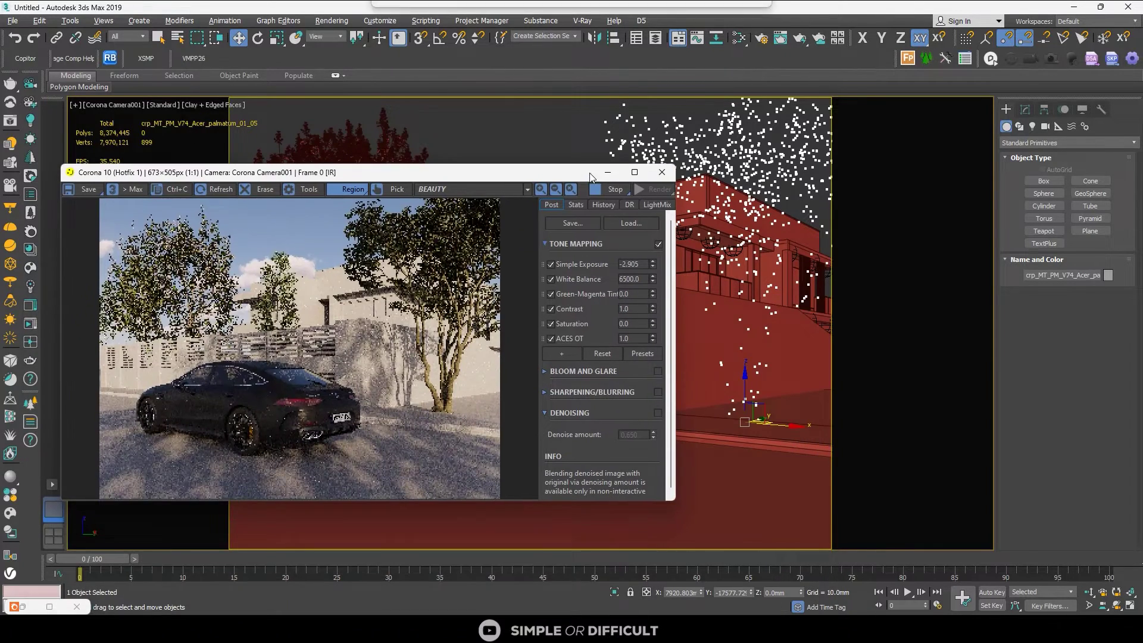
click(600, 190)
Step: Minimize the frame buffer, select the car, and open the Corona Lister
click(613, 174)
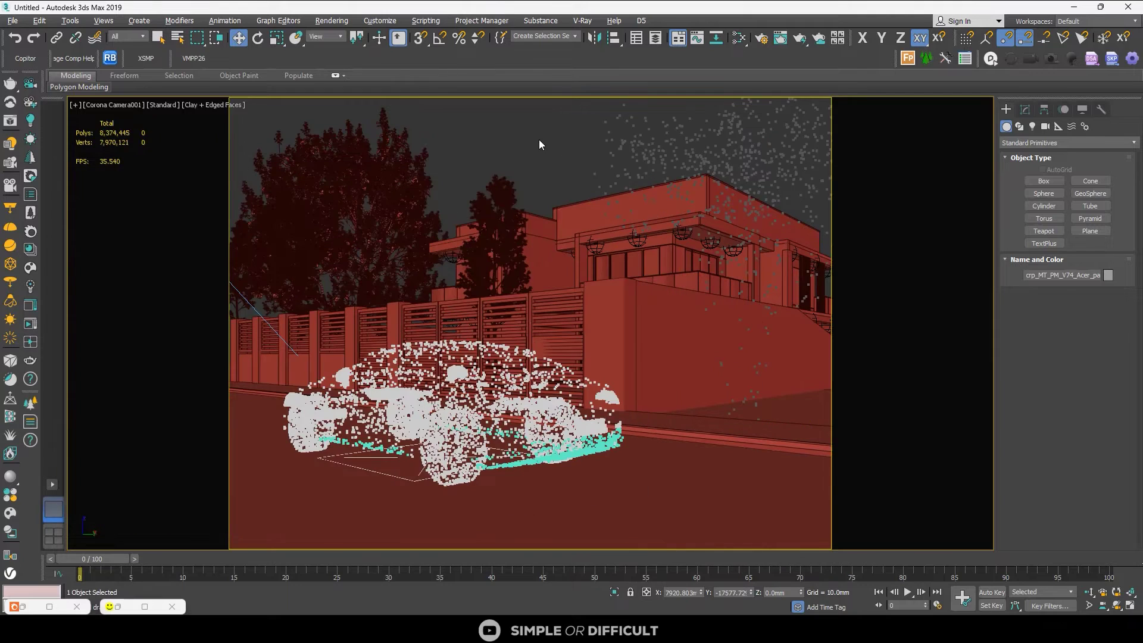
click(538, 139)
click(448, 457)
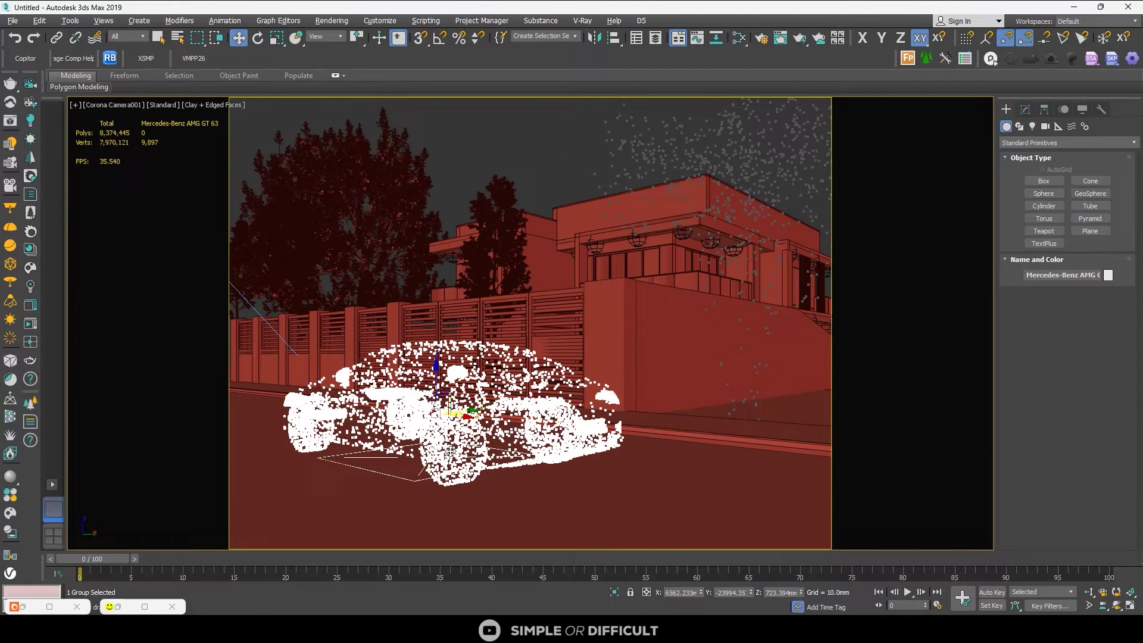
click(30, 195)
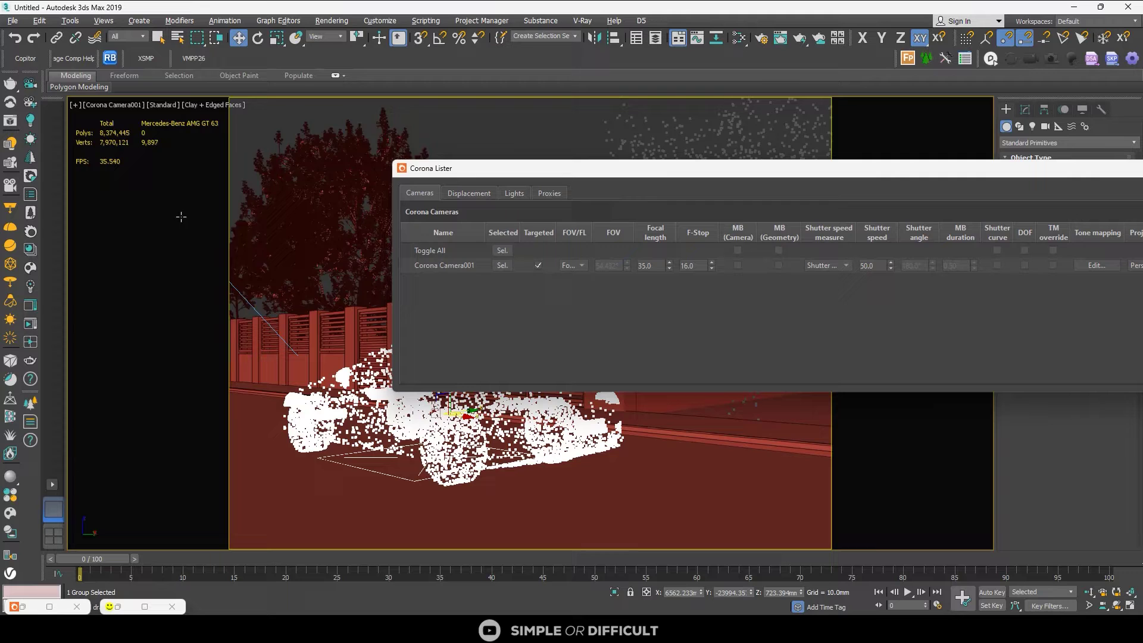
drag(658, 173, 478, 159)
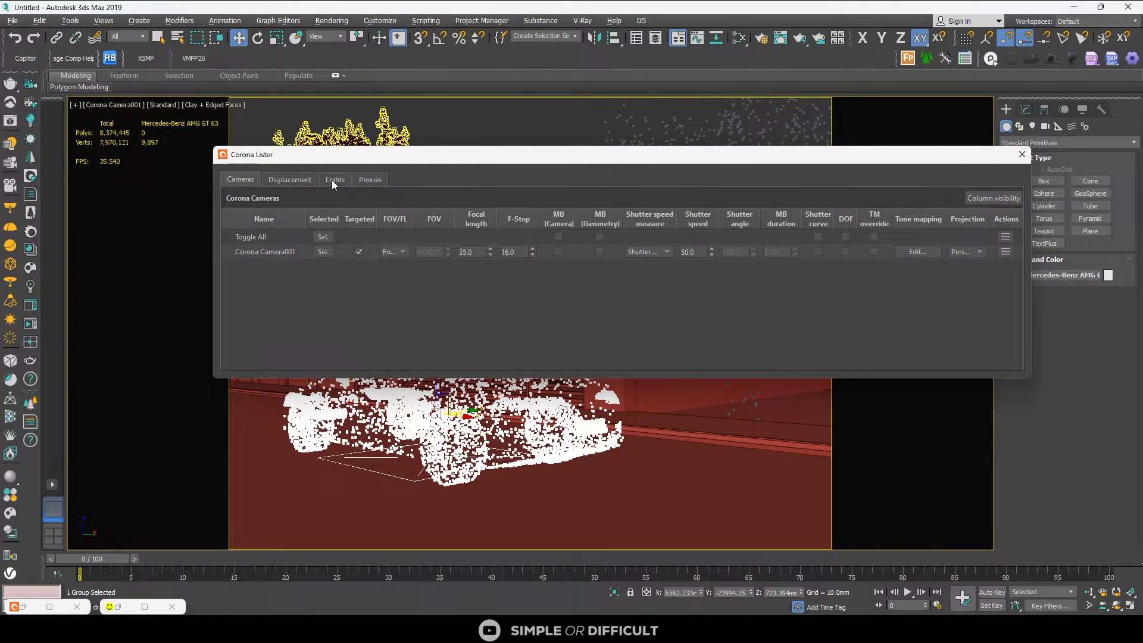
Step: Show the Lister's Proxies list and select all proxies
click(367, 181)
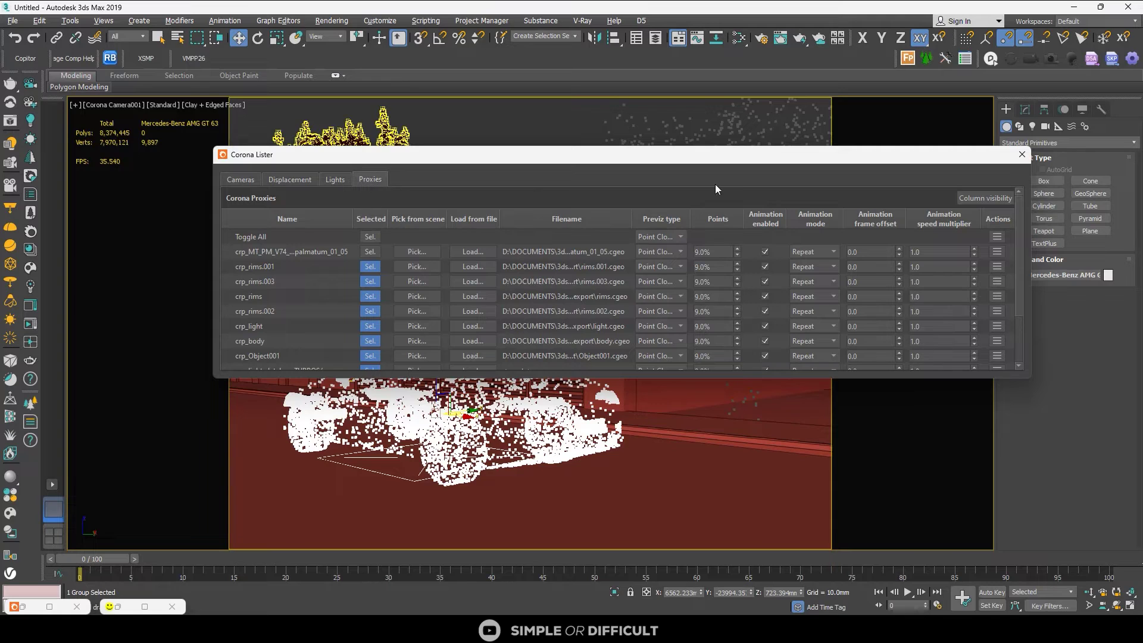
click(370, 251)
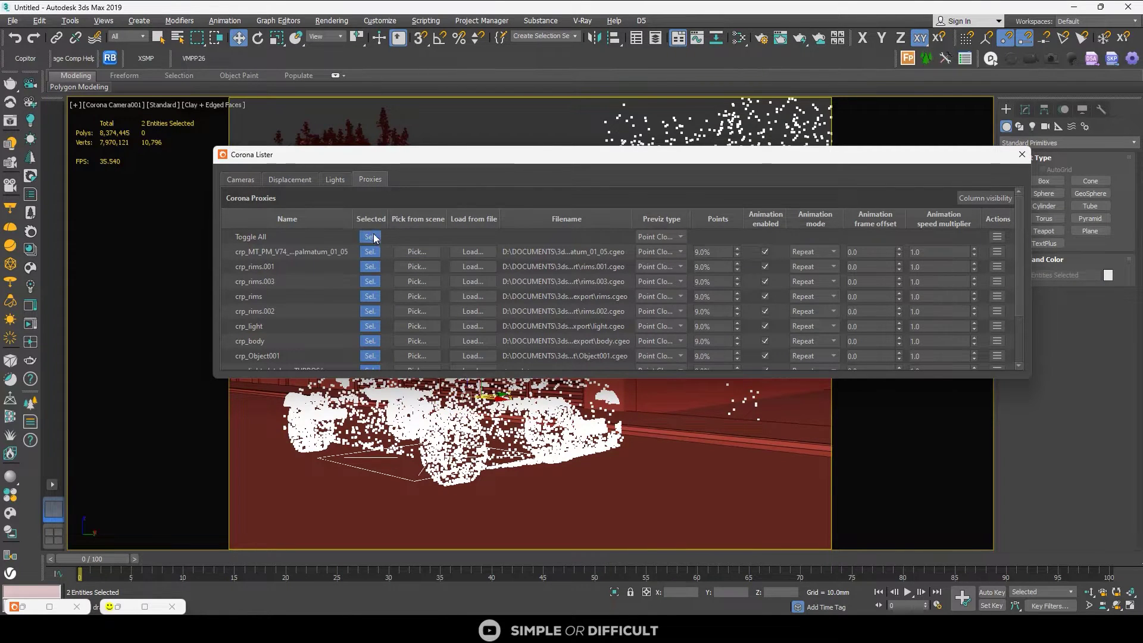
click(371, 236)
click(375, 237)
click(376, 237)
Step: Cycle all proxy previews through Solid Bounding Box, Wire Bounding Box, then Point Cloud
click(683, 236)
click(682, 248)
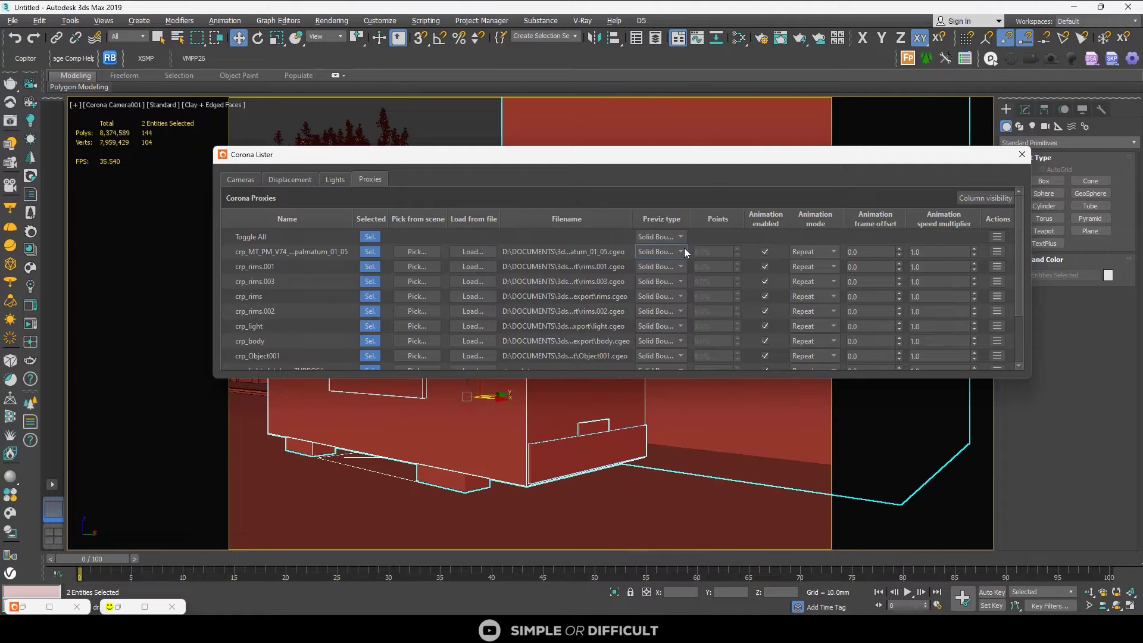
drag(708, 159, 803, 198)
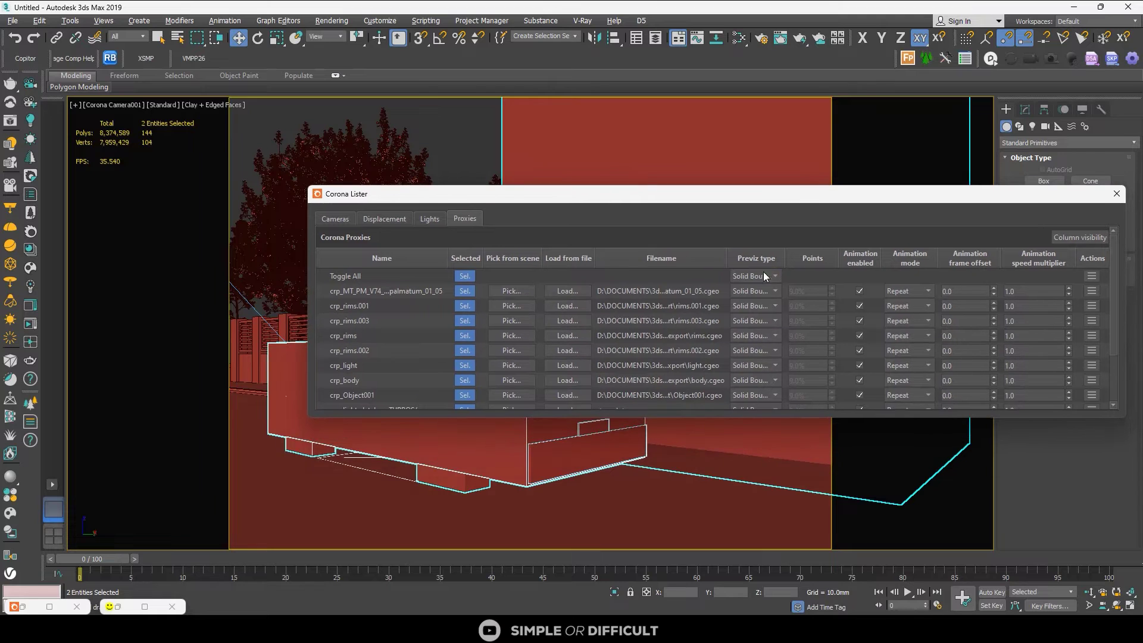
click(759, 277)
click(764, 298)
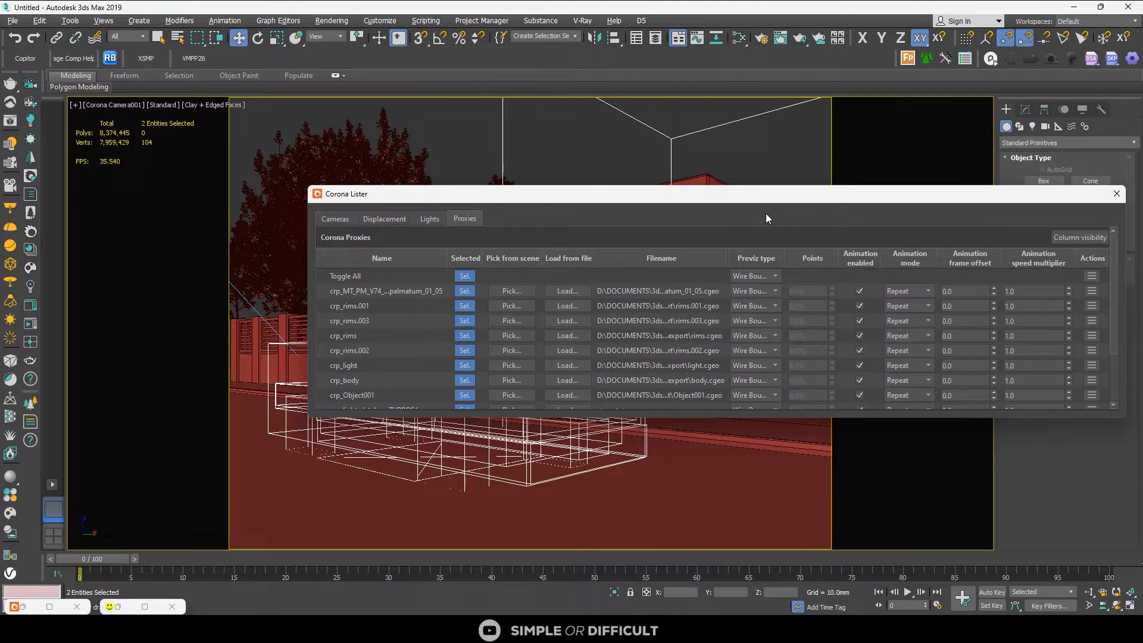
drag(770, 188, 649, 122)
click(654, 199)
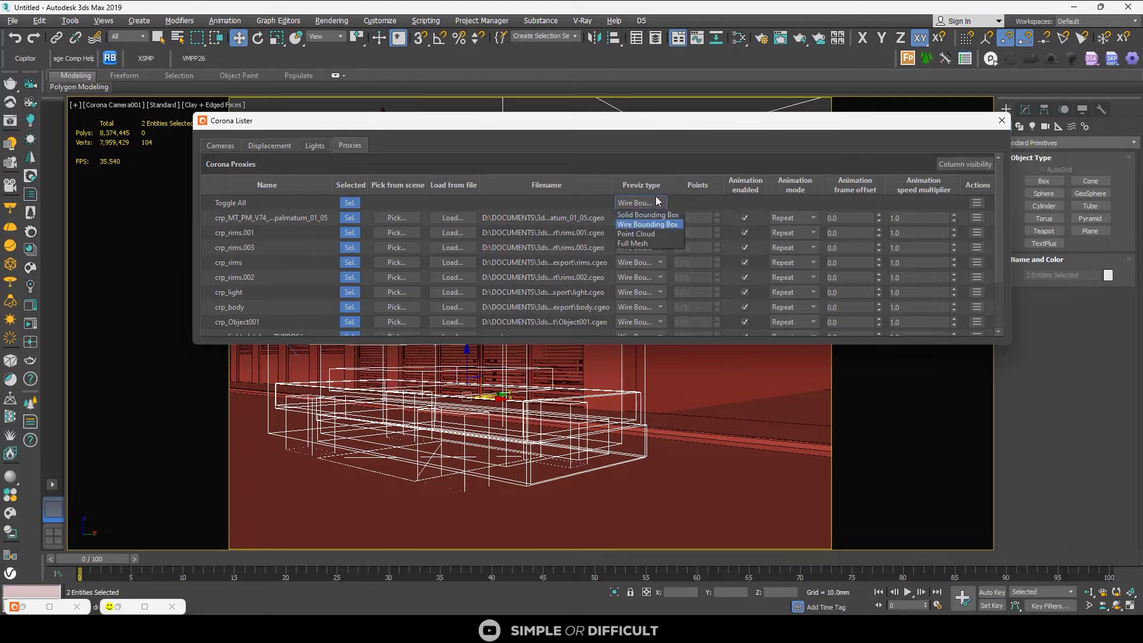
click(653, 233)
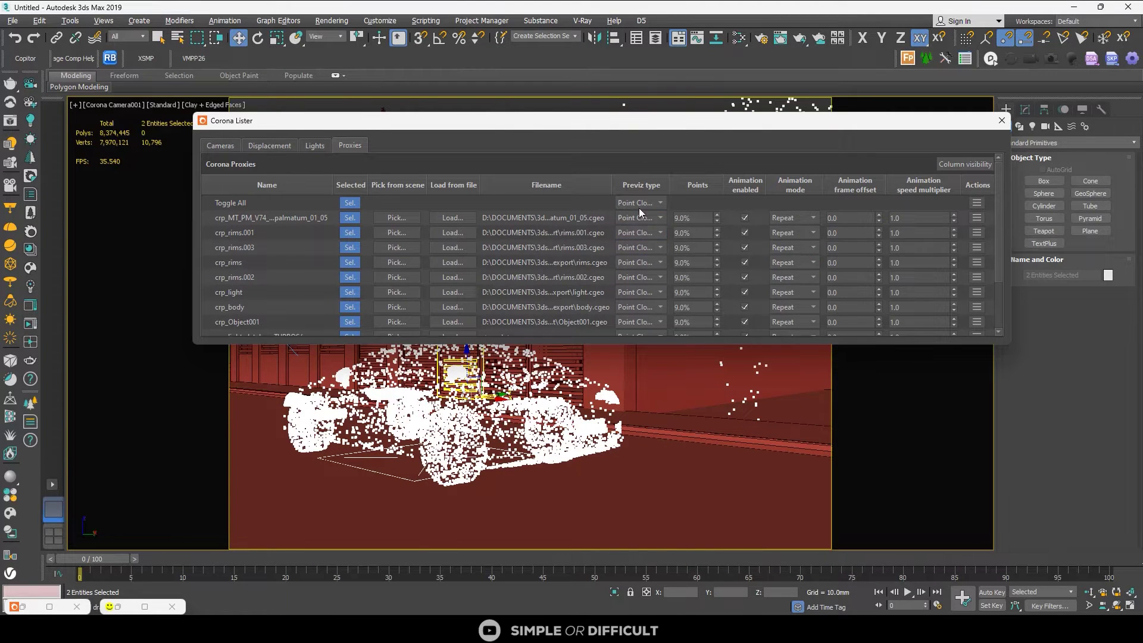
Step: Switch all proxy previews to Full Mesh, back to Point Cloud, then close the Lister
click(640, 206)
click(647, 244)
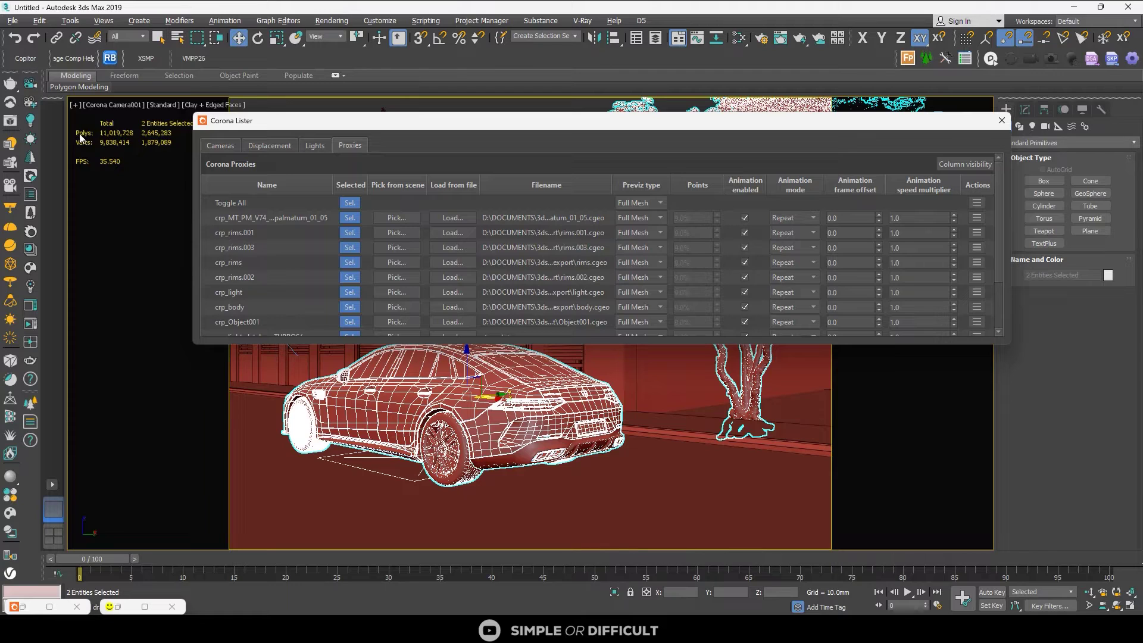
click(640, 203)
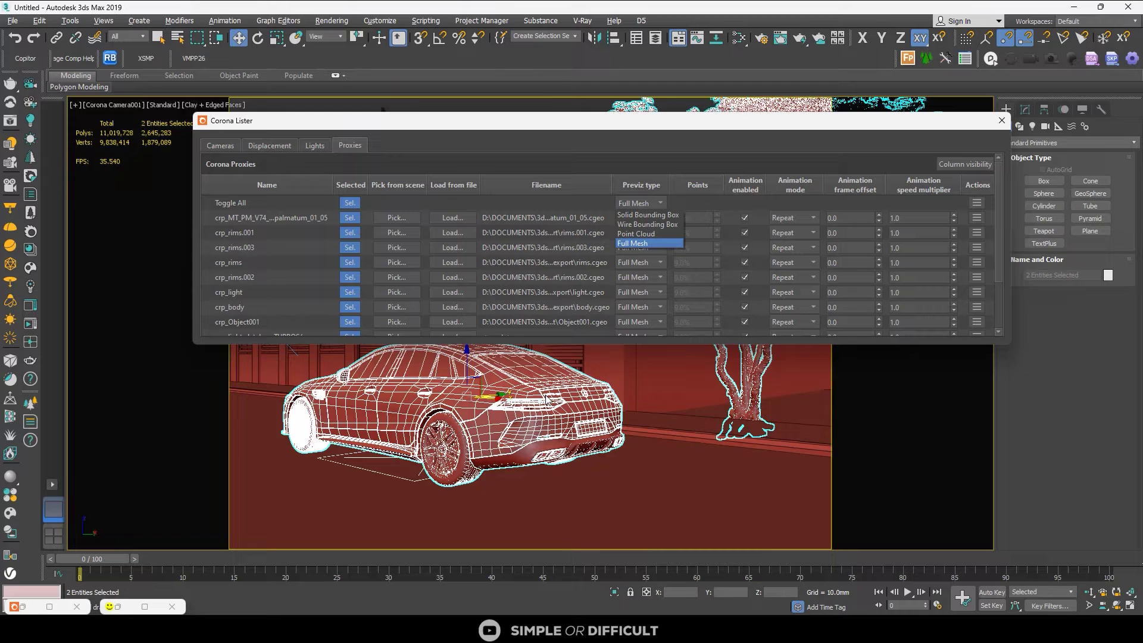
click(633, 234)
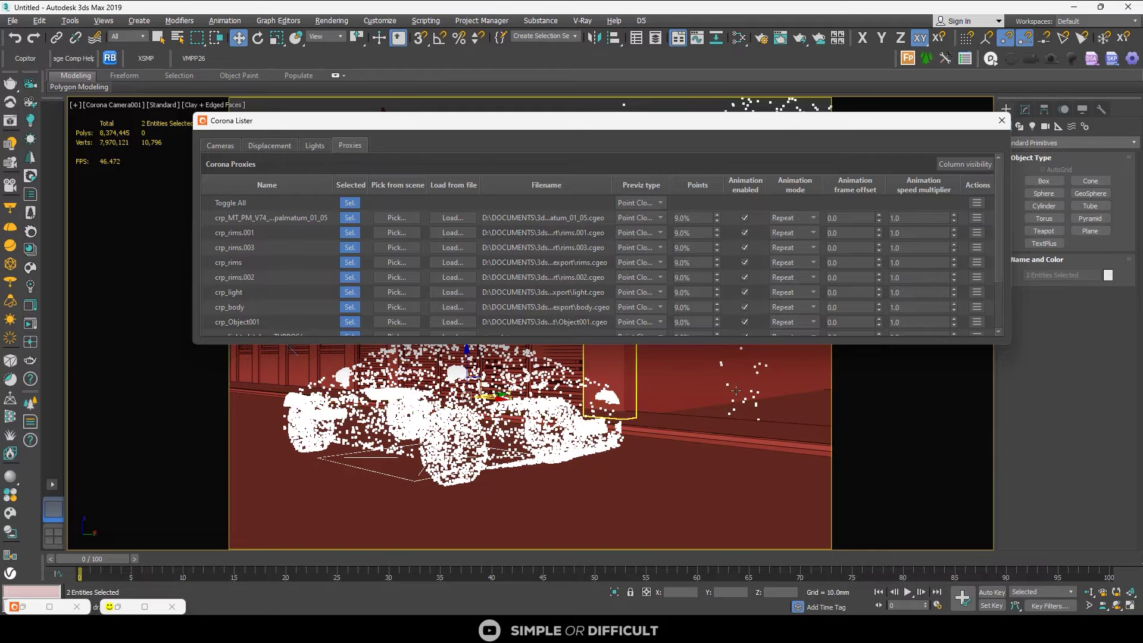
click(1002, 120)
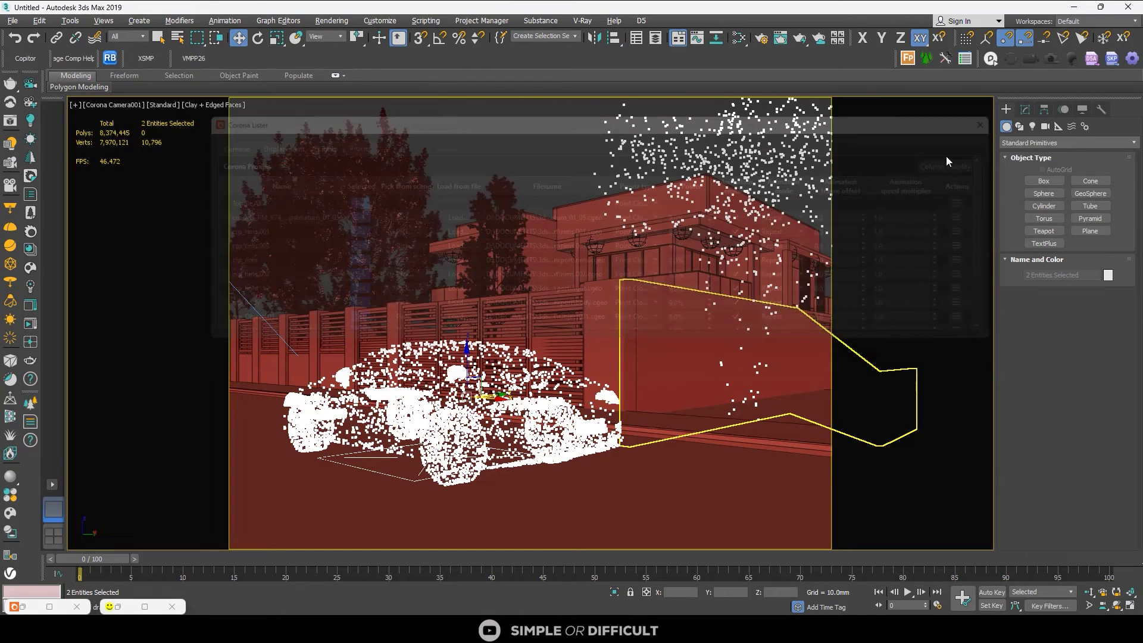